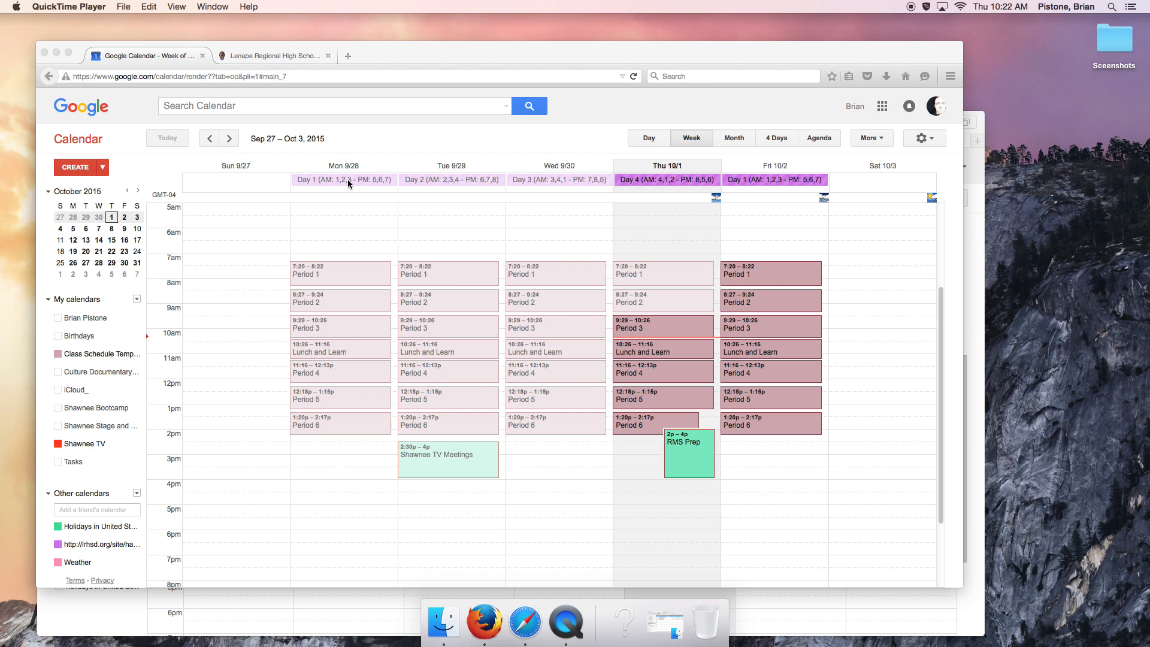
Step: Open the iCal feed page of the Lenape Regional High School District website calendar
{"action": "left_click", "coordinate": [288, 58]}
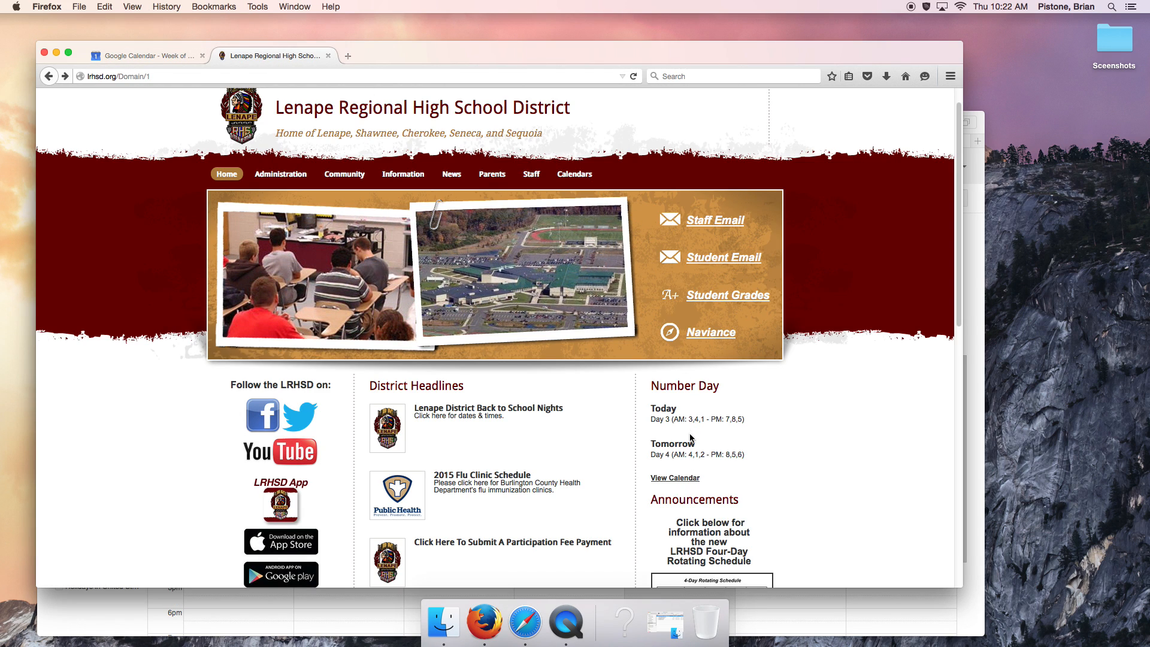
{"action": "left_click", "coordinate": [682, 477]}
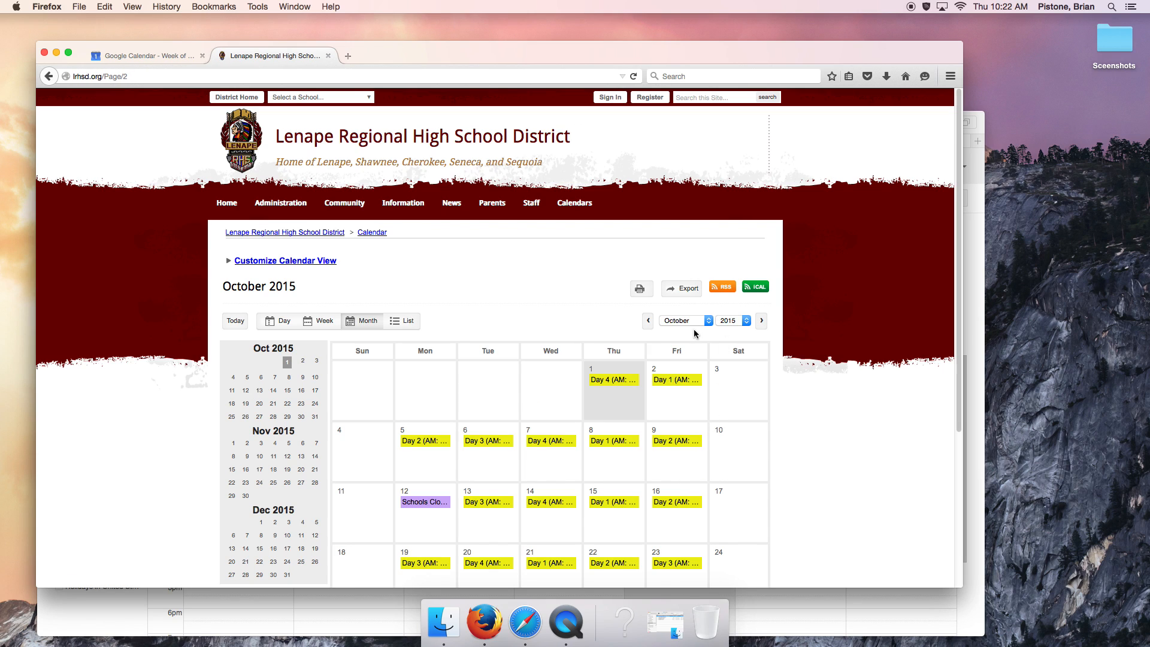
{"action": "left_click", "coordinate": [758, 290]}
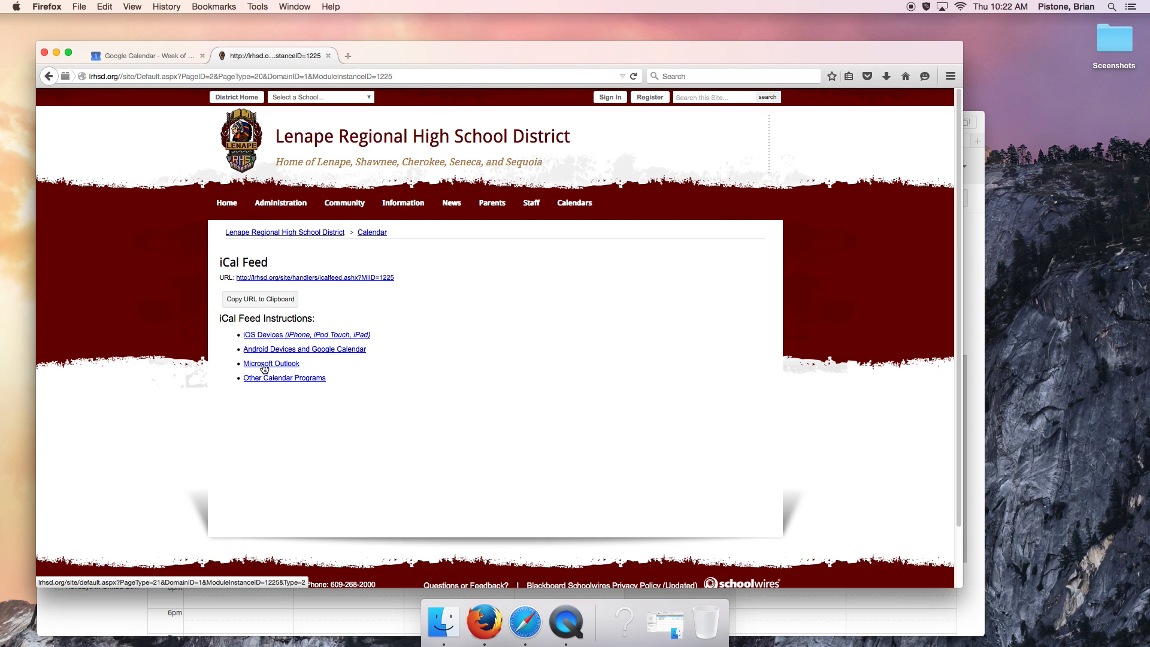
Step: Switch to Safari and view the Showcase Classroom post creation options, returning to the district Google Calendar
{"action": "left_click", "coordinate": [165, 59]}
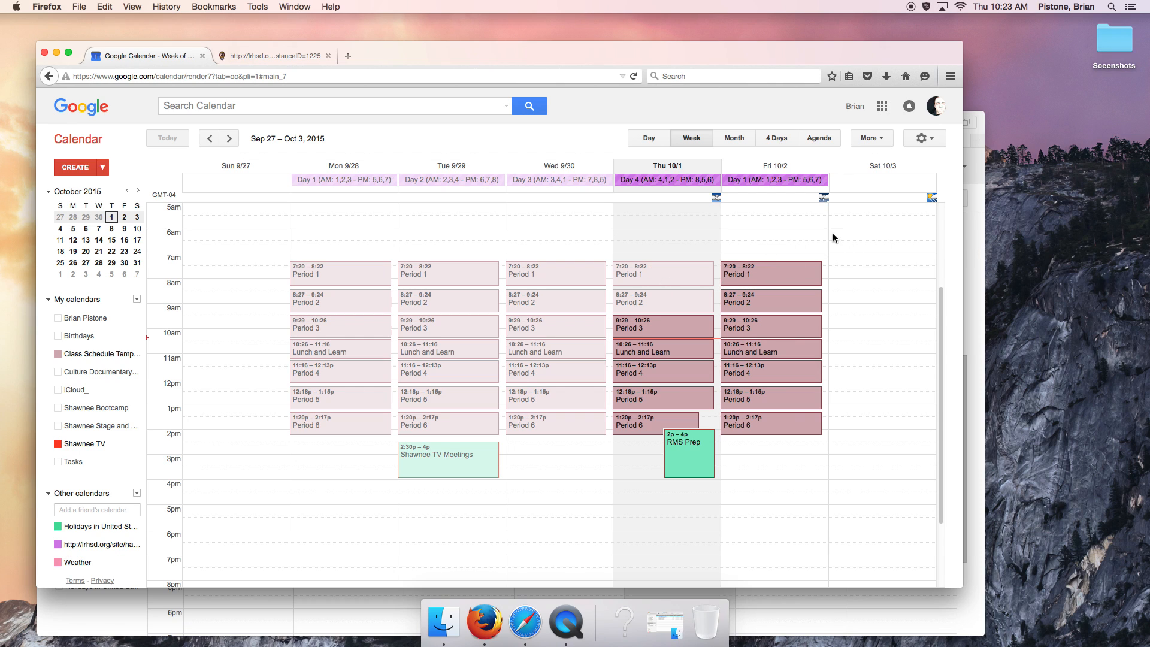
{"action": "left_click", "coordinate": [969, 264]}
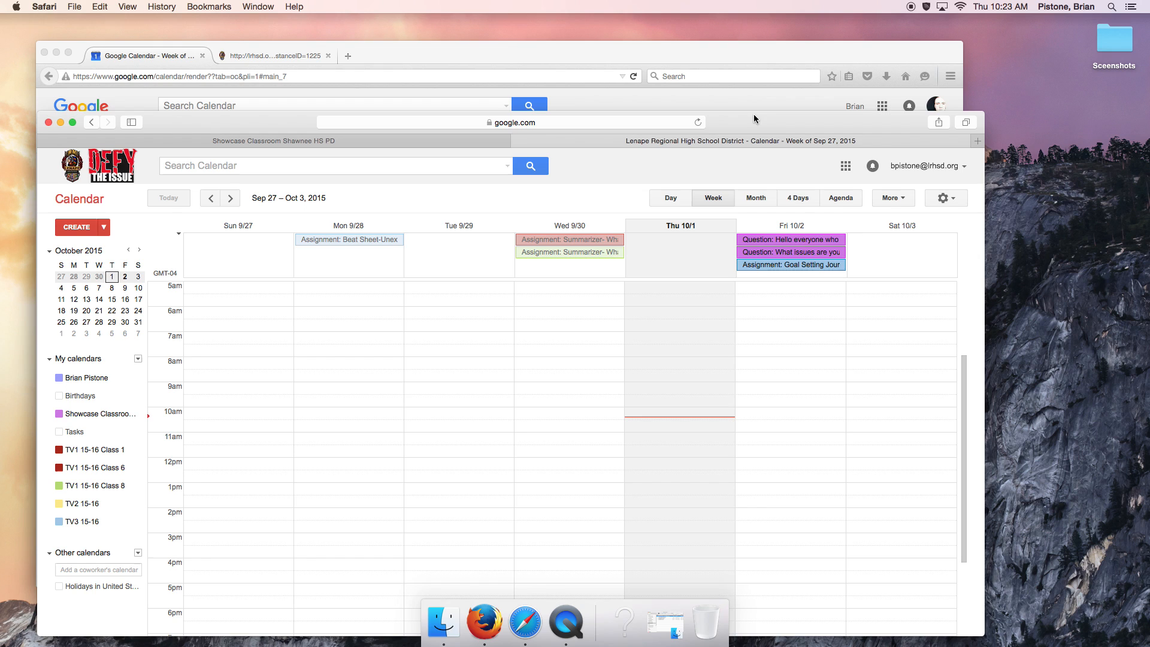
{"action": "left_click_drag", "start_coordinate": [754, 118], "coordinate": [752, 51]}
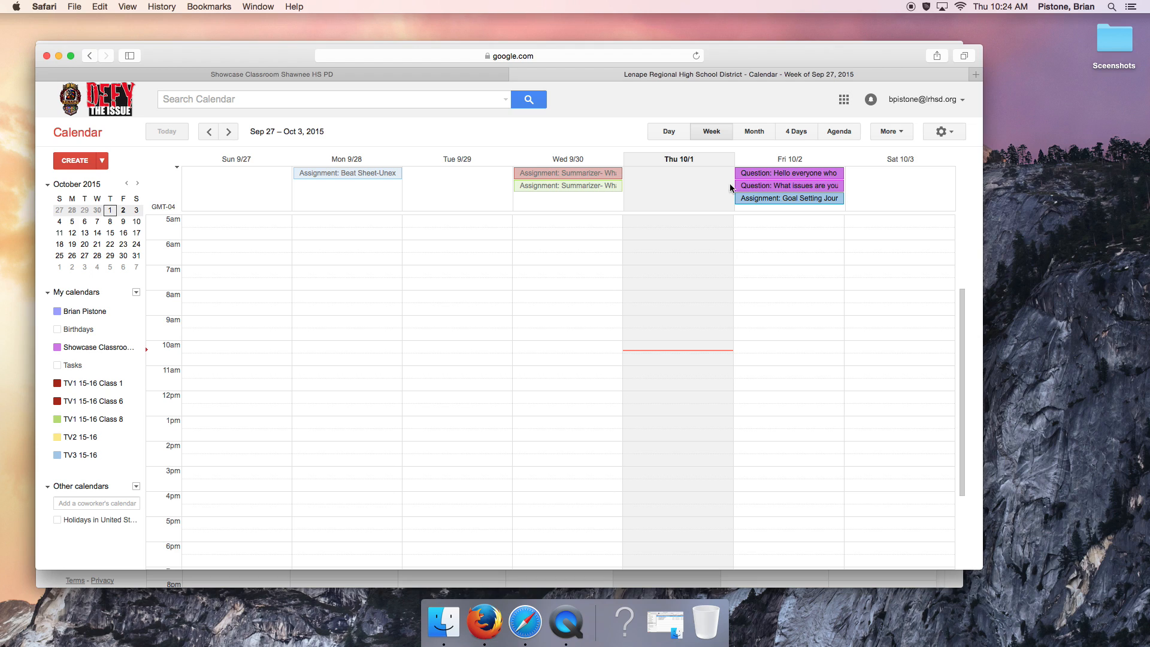
{"action": "left_click", "coordinate": [403, 75]}
{"action": "mouse_move", "coordinate": [940, 535]}
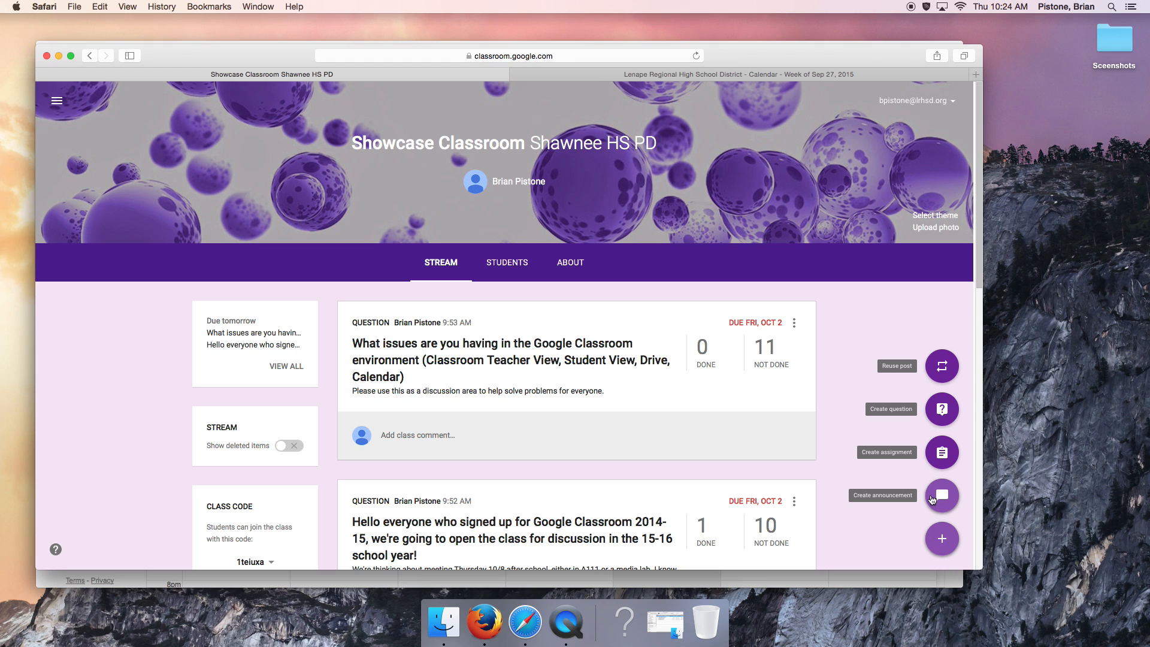
{"action": "left_click", "coordinate": [584, 74]}
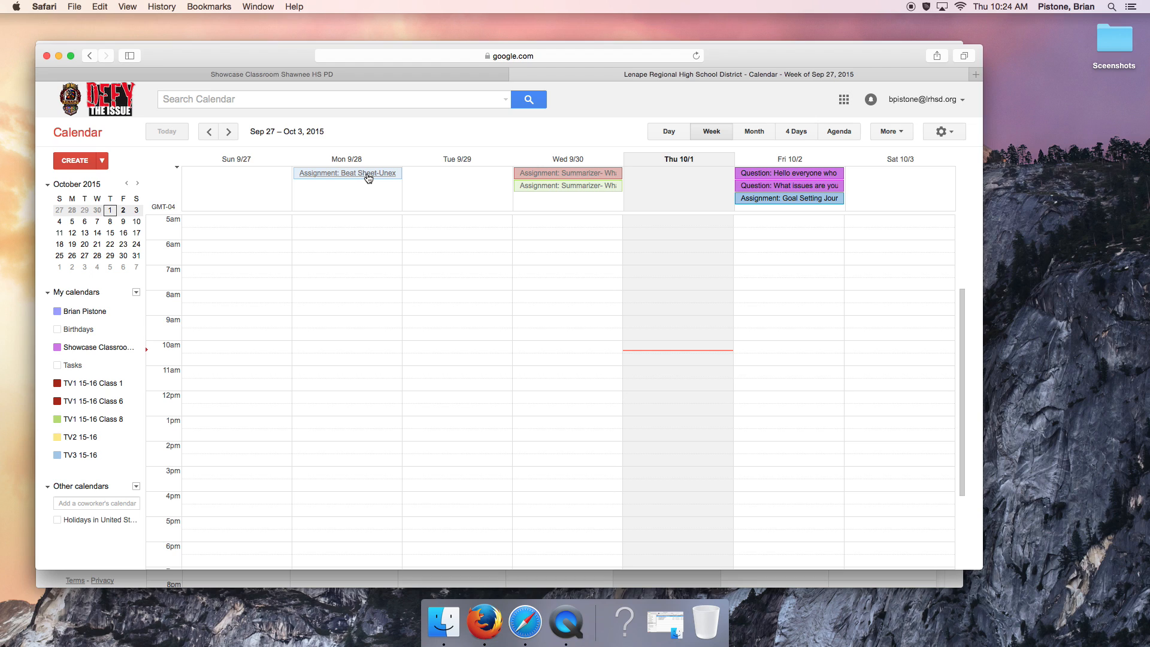
Step: Examine the district calendar in month view for October and September 2015, in week view, and in 4-day view for the current date
{"action": "left_click", "coordinate": [757, 133]}
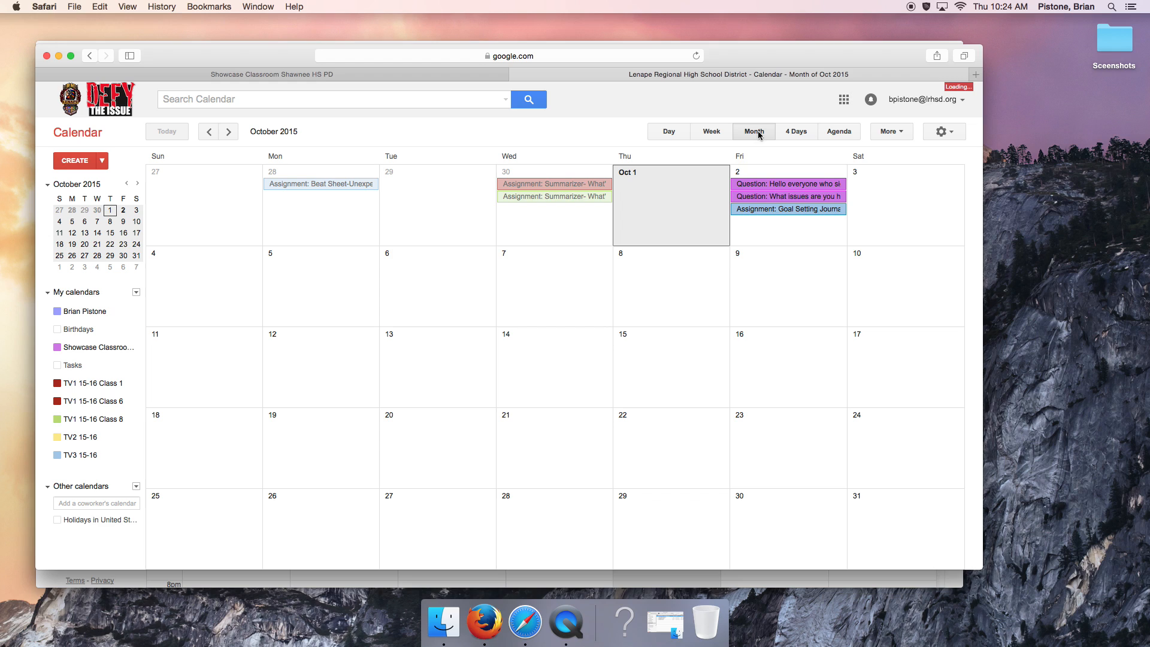
{"action": "left_click", "coordinate": [209, 131]}
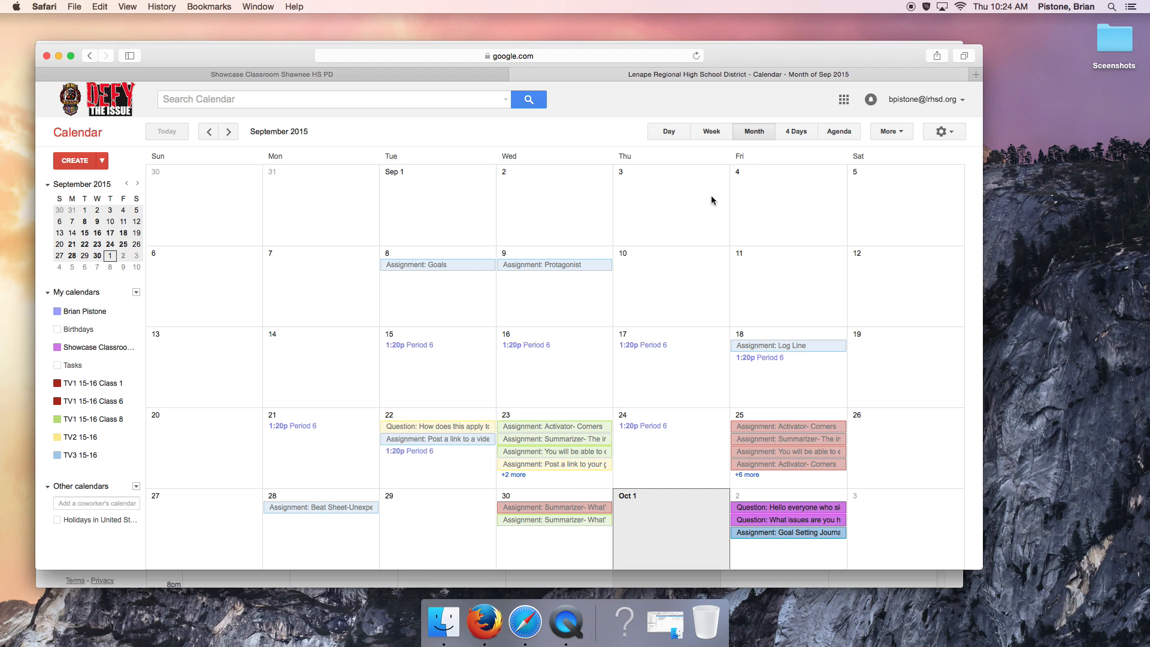
{"action": "left_click", "coordinate": [719, 136]}
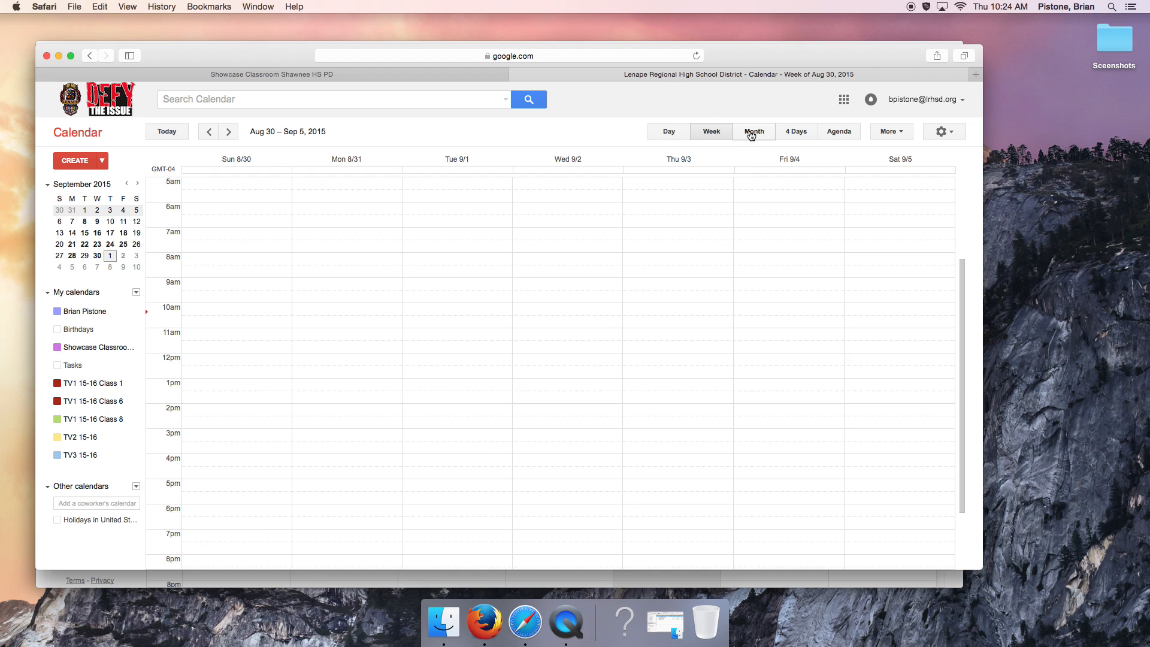
{"action": "left_click", "coordinate": [797, 133]}
{"action": "left_click", "coordinate": [174, 133]}
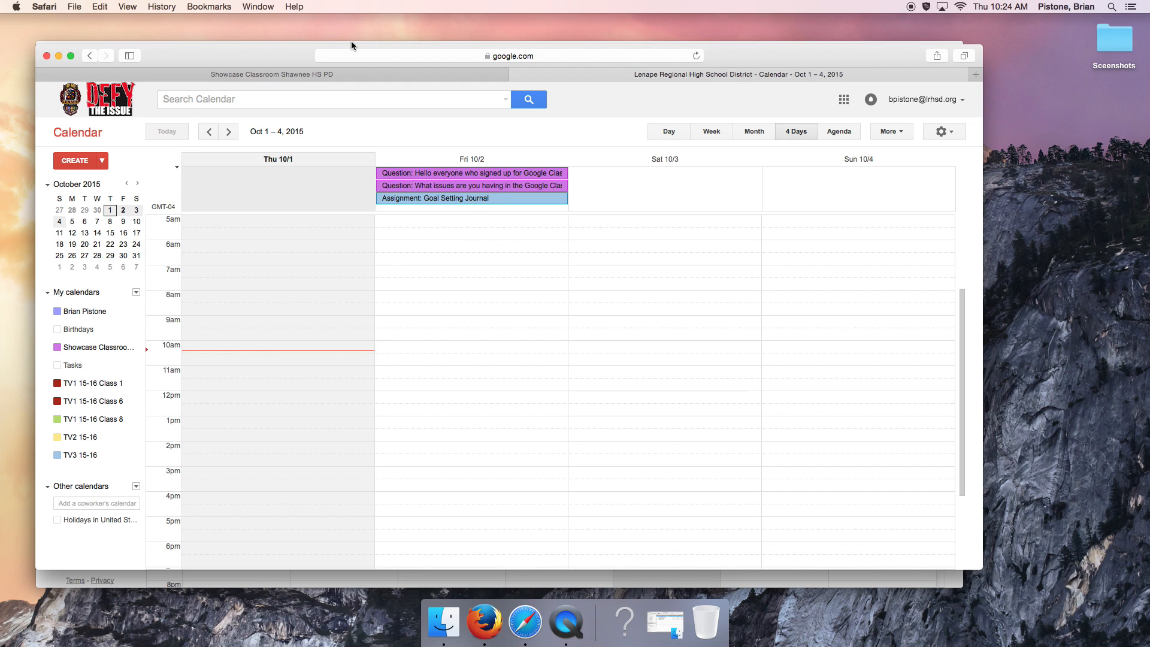
Step: Switch to Firefox and copy the district calendar's iCal feed URL to the clipboard
{"action": "left_click_drag", "start_coordinate": [307, 58], "coordinate": [303, 74]}
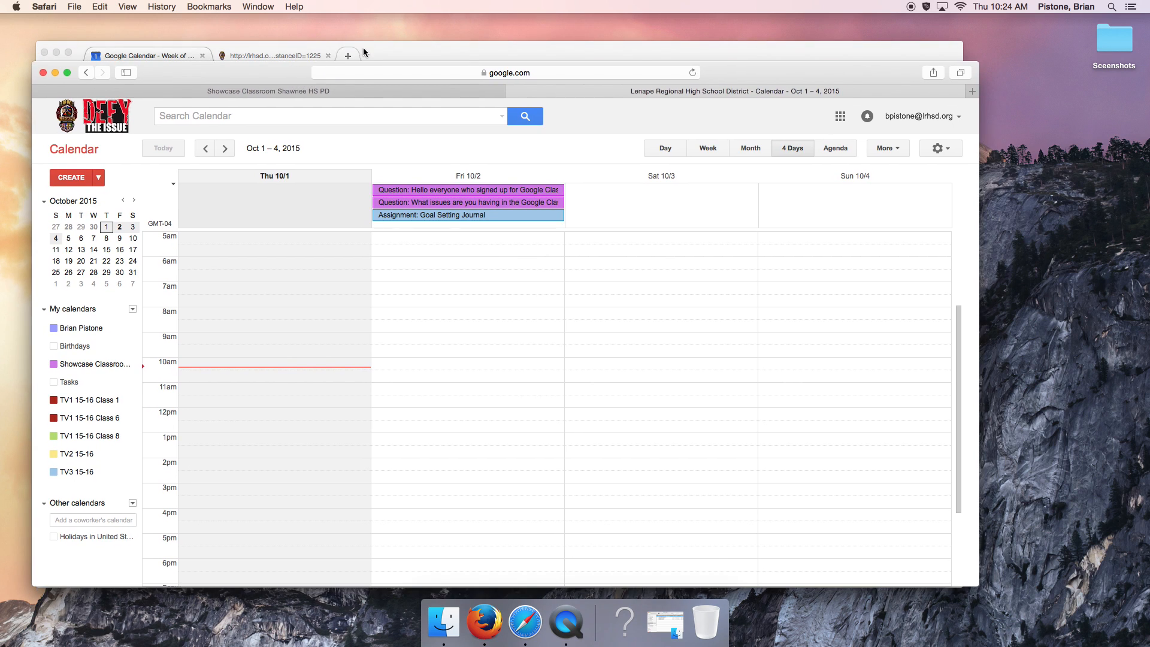
{"action": "left_click", "coordinate": [364, 52]}
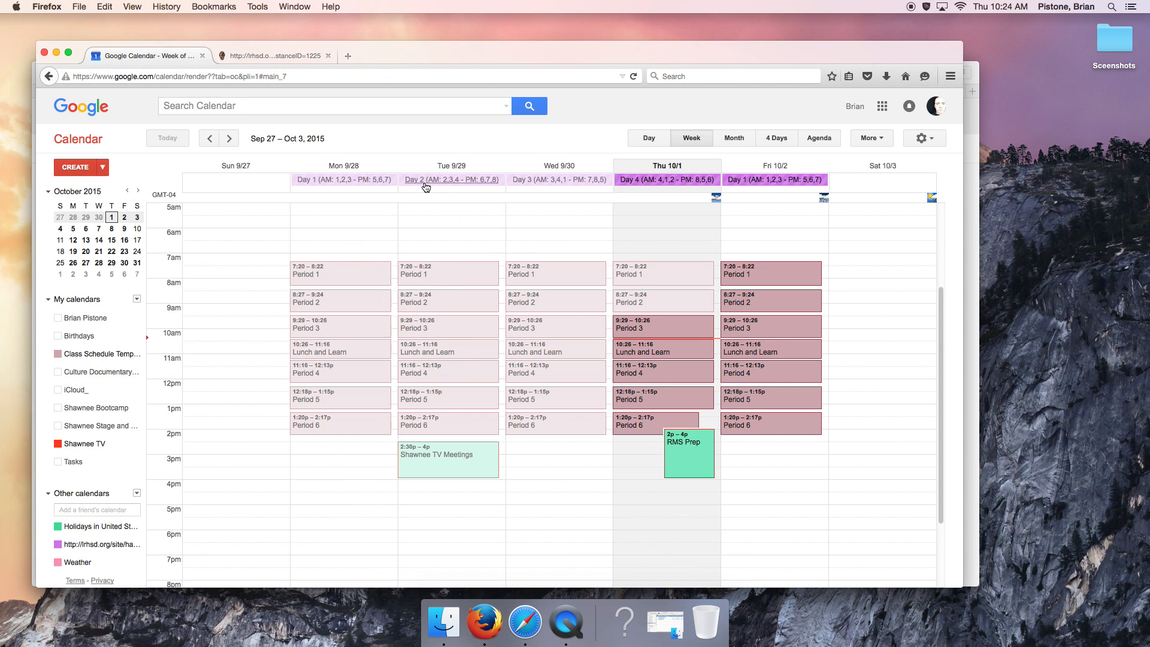
{"action": "left_click", "coordinate": [277, 56]}
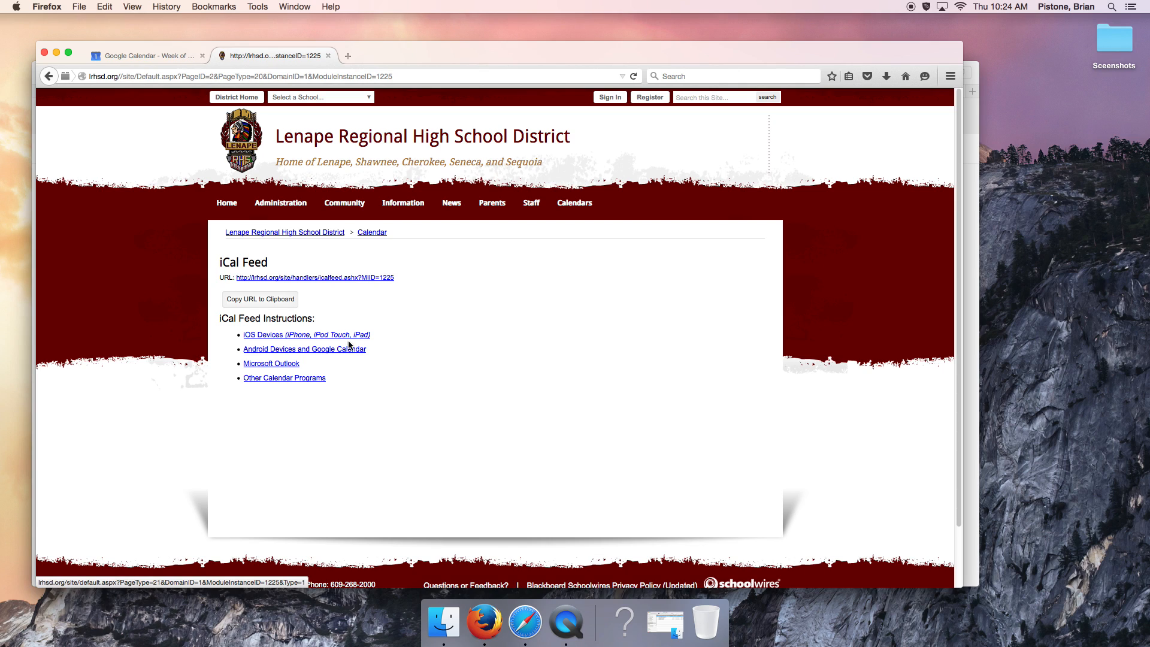
{"action": "left_click", "coordinate": [263, 300]}
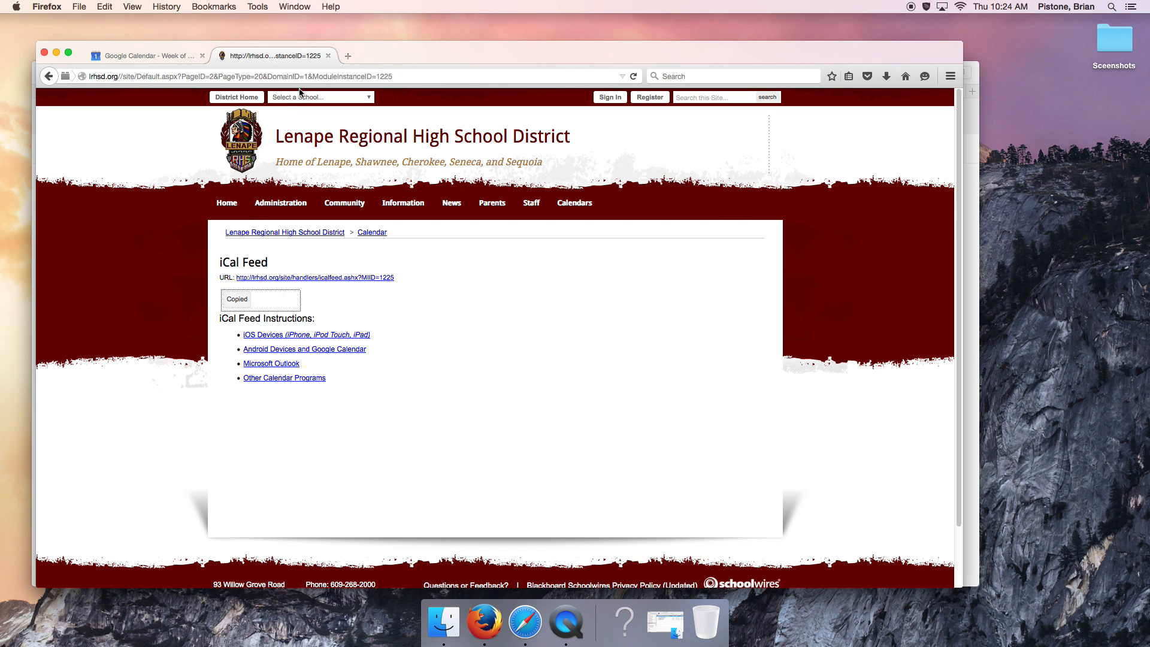
{"action": "left_click_drag", "start_coordinate": [616, 55], "coordinate": [606, 197]}
{"action": "left_click", "coordinate": [587, 118]}
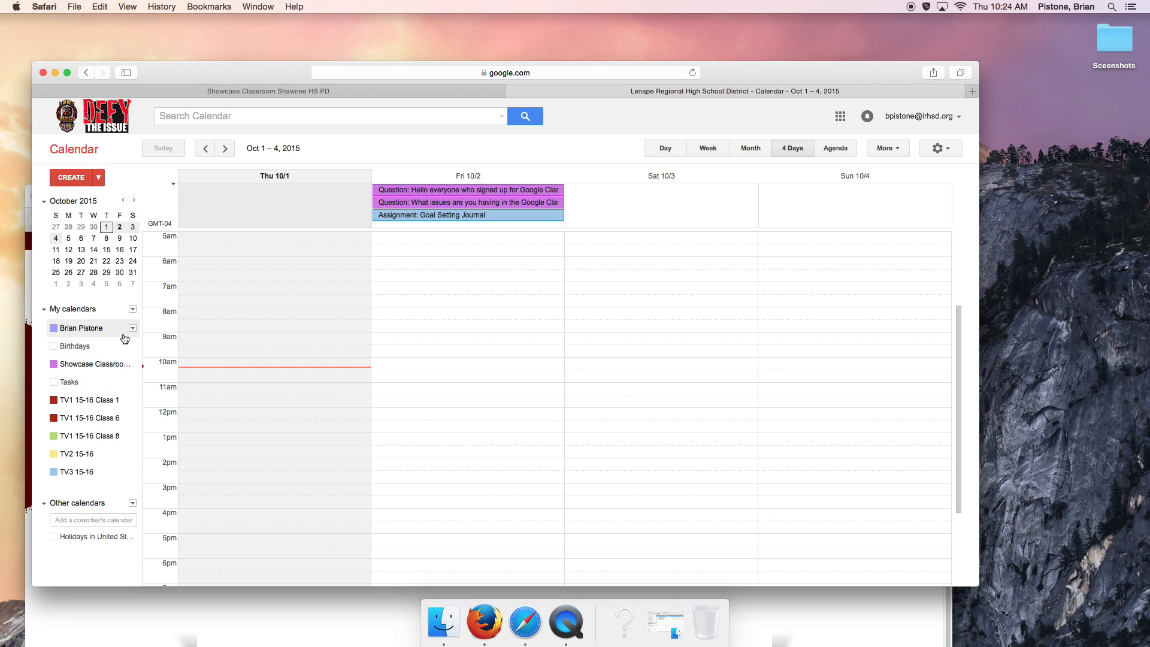
{"action": "scroll", "coordinate": [141, 484], "scroll_direction": "up", "scroll_amount": 5}
{"action": "left_click", "coordinate": [133, 503]}
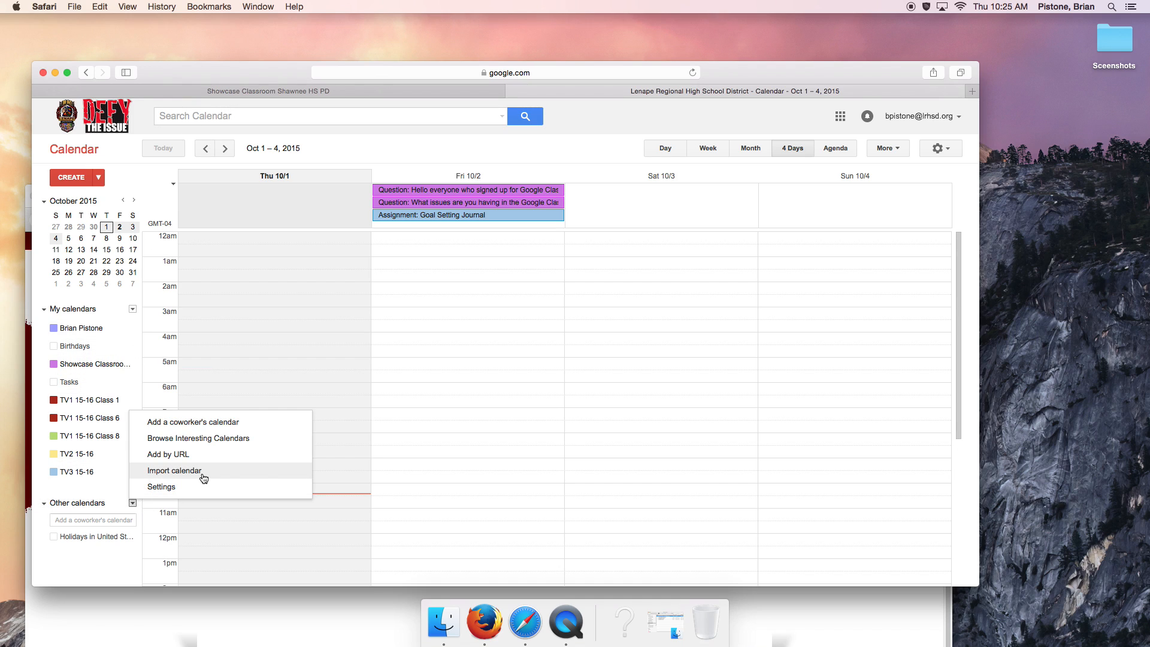
{"action": "left_click", "coordinate": [169, 455]}
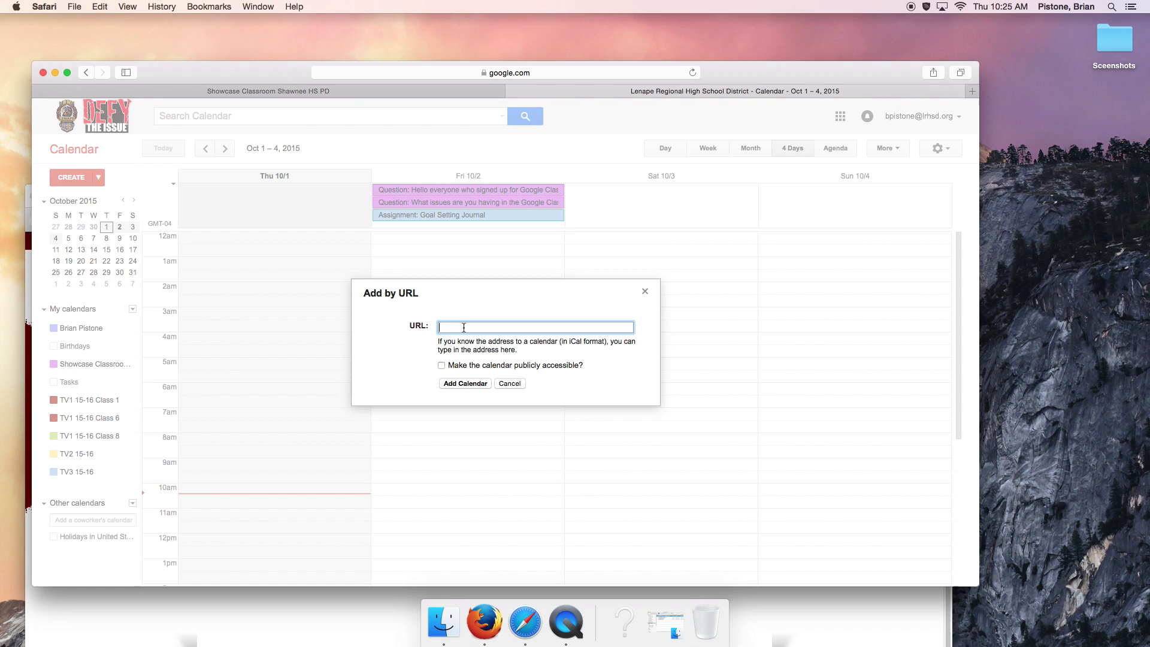
{"action": "key", "text": "super+v"}
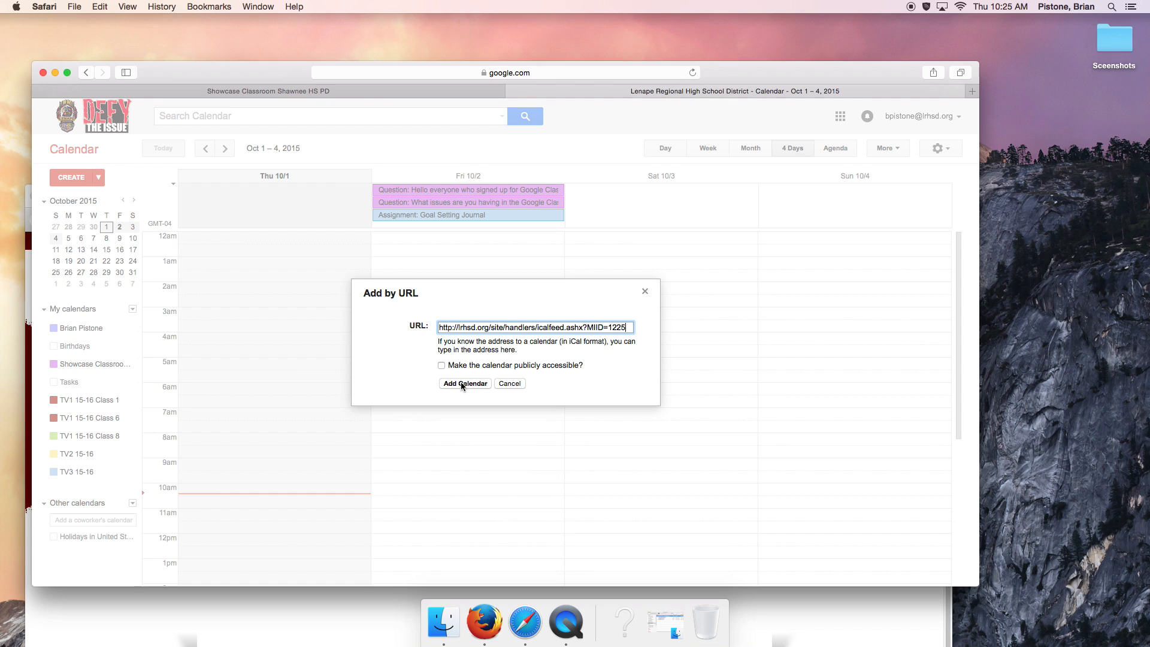
{"action": "left_click", "coordinate": [442, 366]}
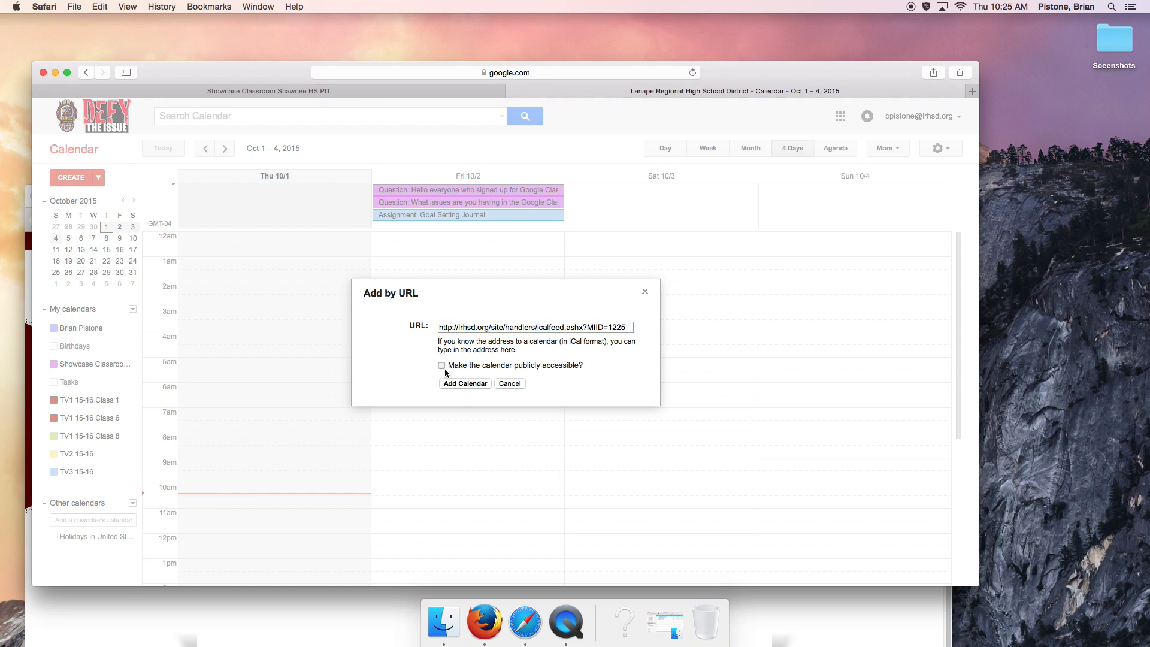
{"action": "left_click", "coordinate": [472, 384]}
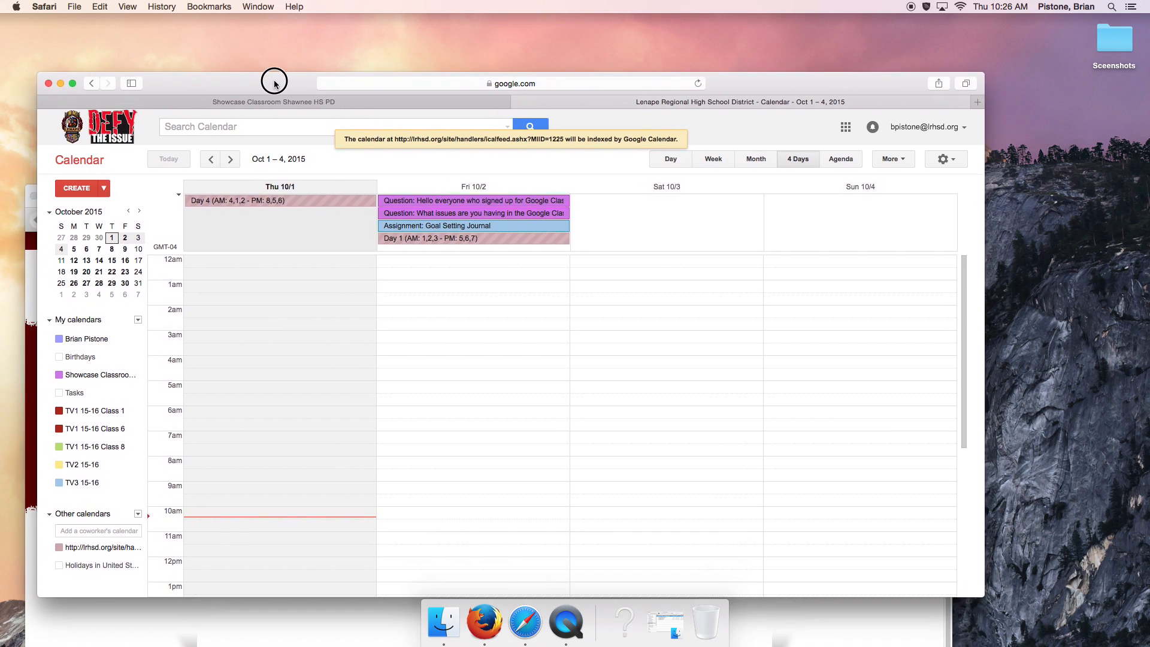
Step: Switch to the personal Google Calendar in Firefox and open the Class Schedule Template calendar's details from the calendar settings
{"action": "left_click_drag", "start_coordinate": [270, 69], "coordinate": [613, 120]}
{"action": "left_click", "coordinate": [134, 200]}
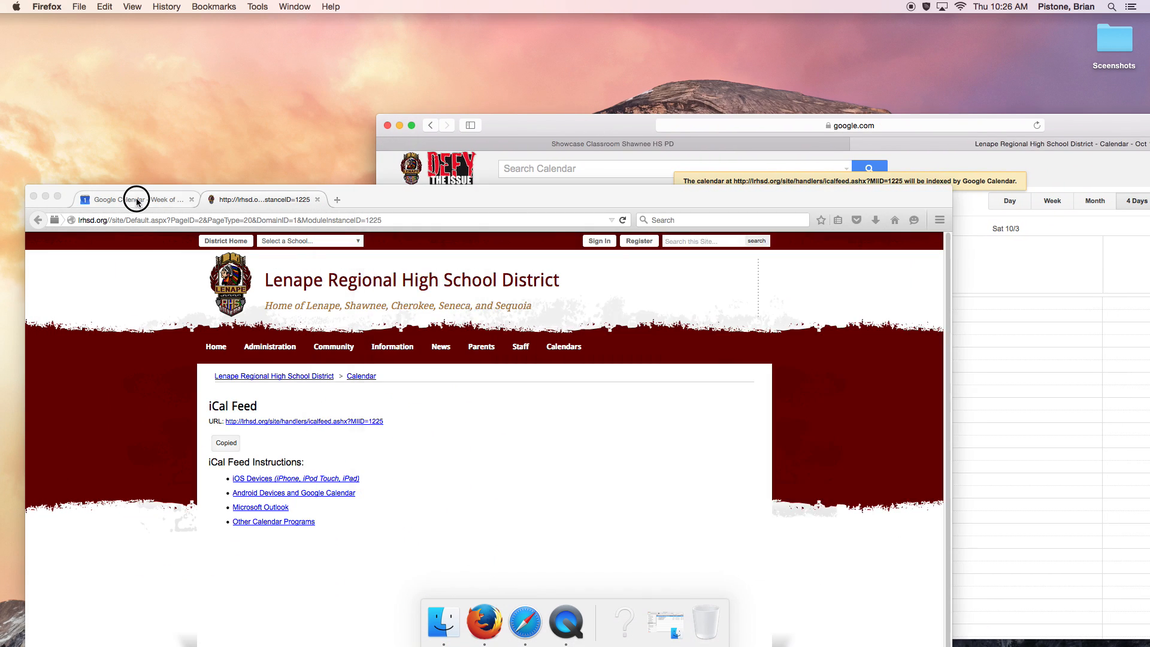
{"action": "left_click_drag", "start_coordinate": [206, 200], "coordinate": [217, 20]}
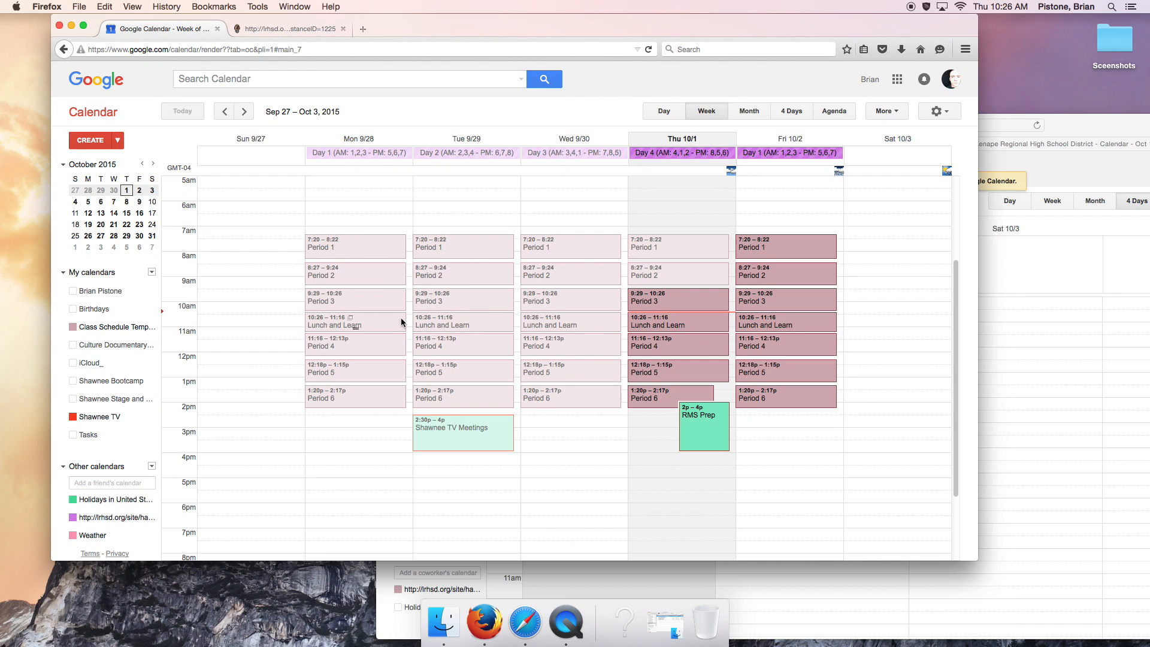
{"action": "left_click", "coordinate": [153, 273]}
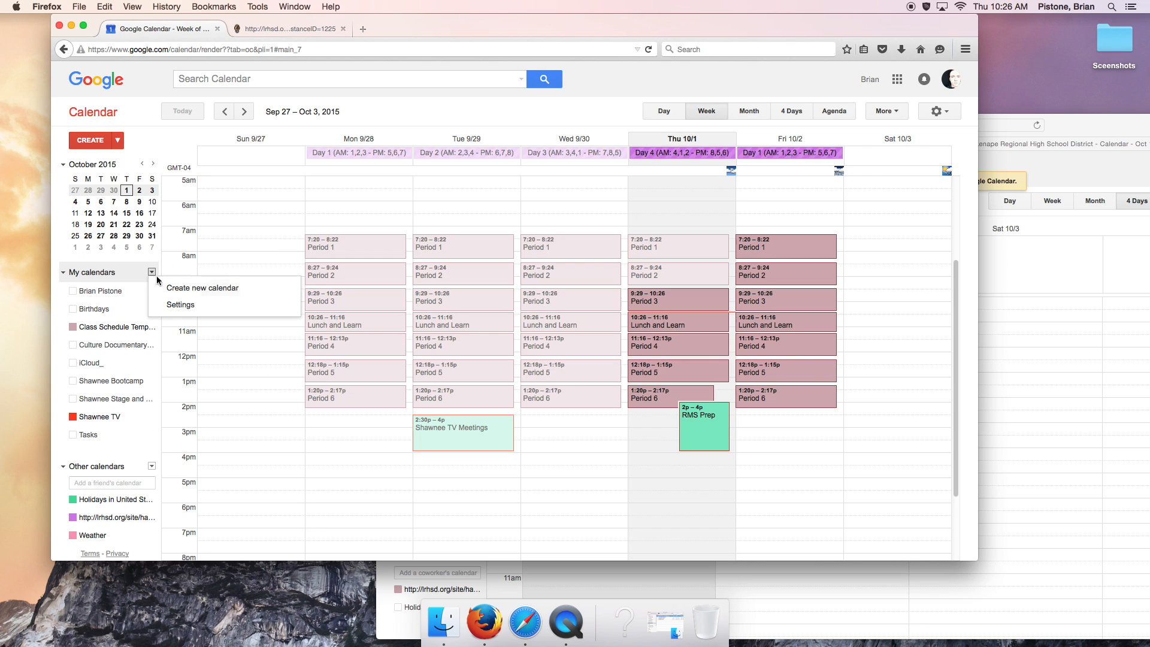
{"action": "left_click", "coordinate": [179, 305]}
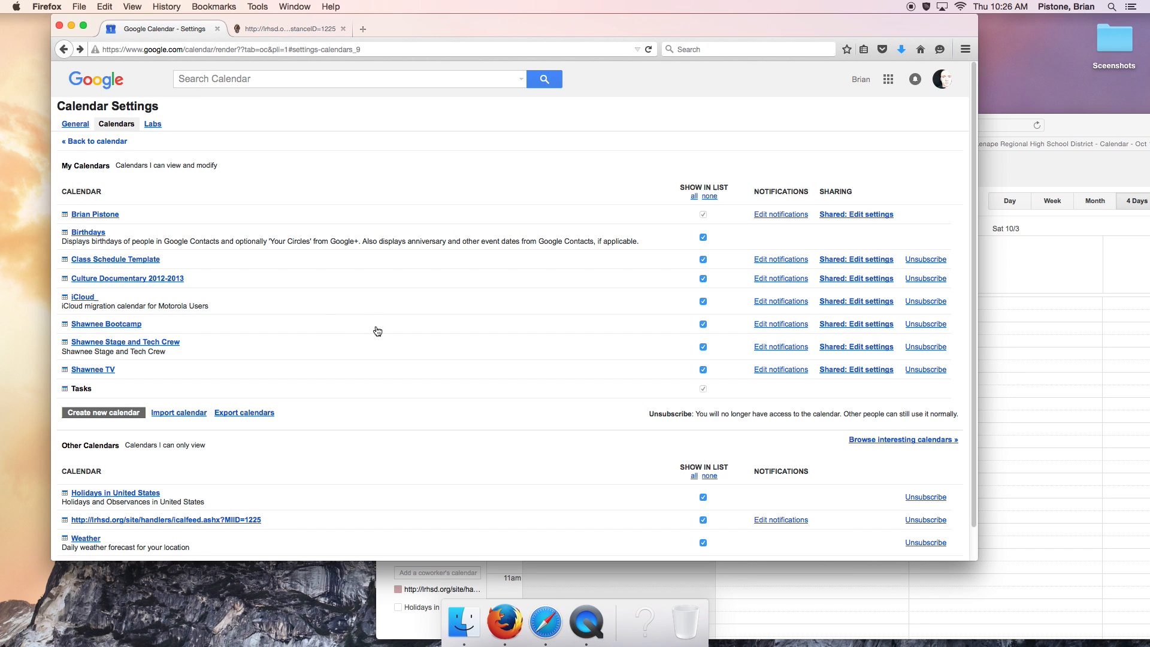
{"action": "left_click", "coordinate": [106, 260]}
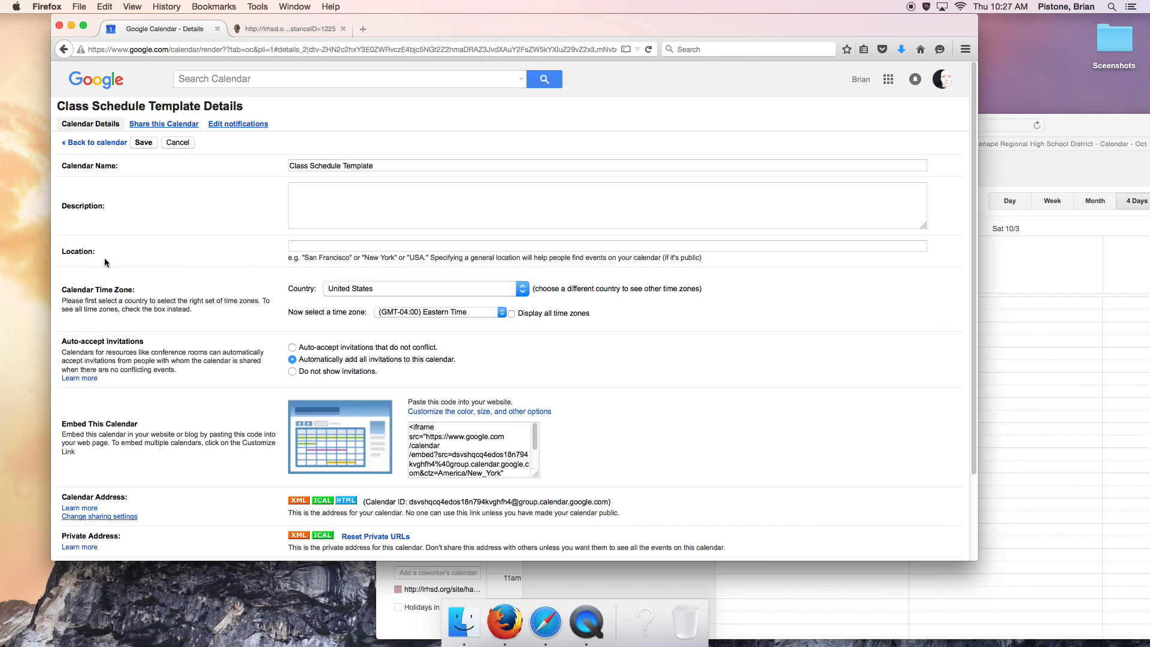
Step: Export the Class Schedule Template calendar and save the ZIP archive to disk
{"action": "scroll", "coordinate": [261, 287], "scroll_direction": "down", "scroll_amount": 3}
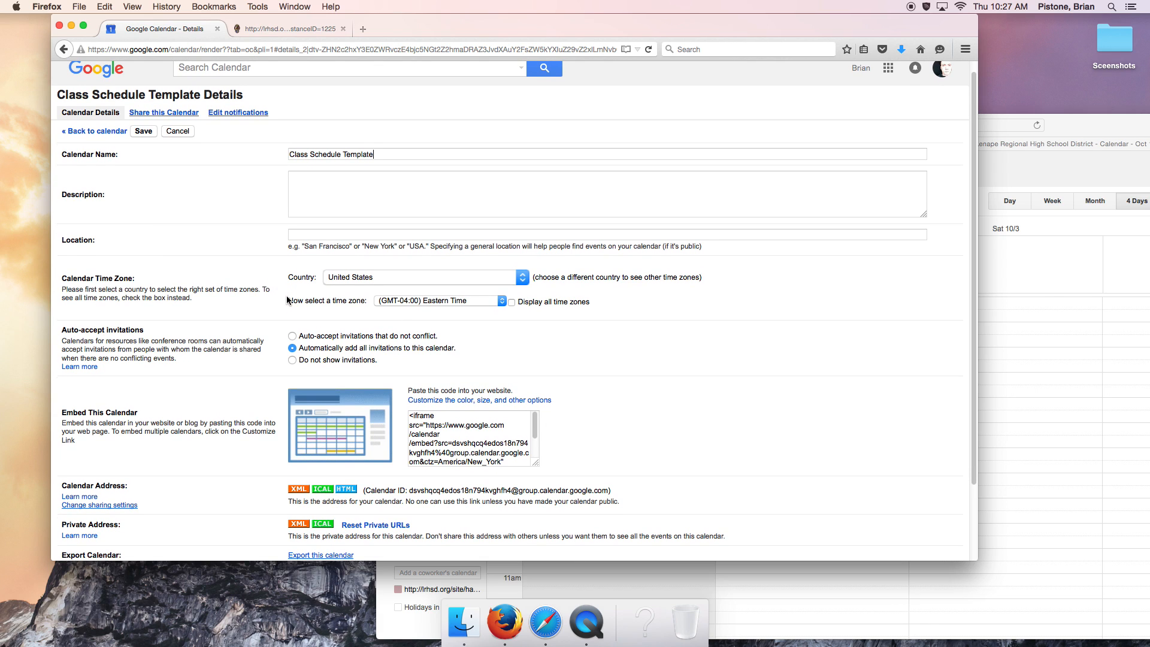
{"action": "scroll", "coordinate": [288, 299], "scroll_direction": "down", "scroll_amount": 2}
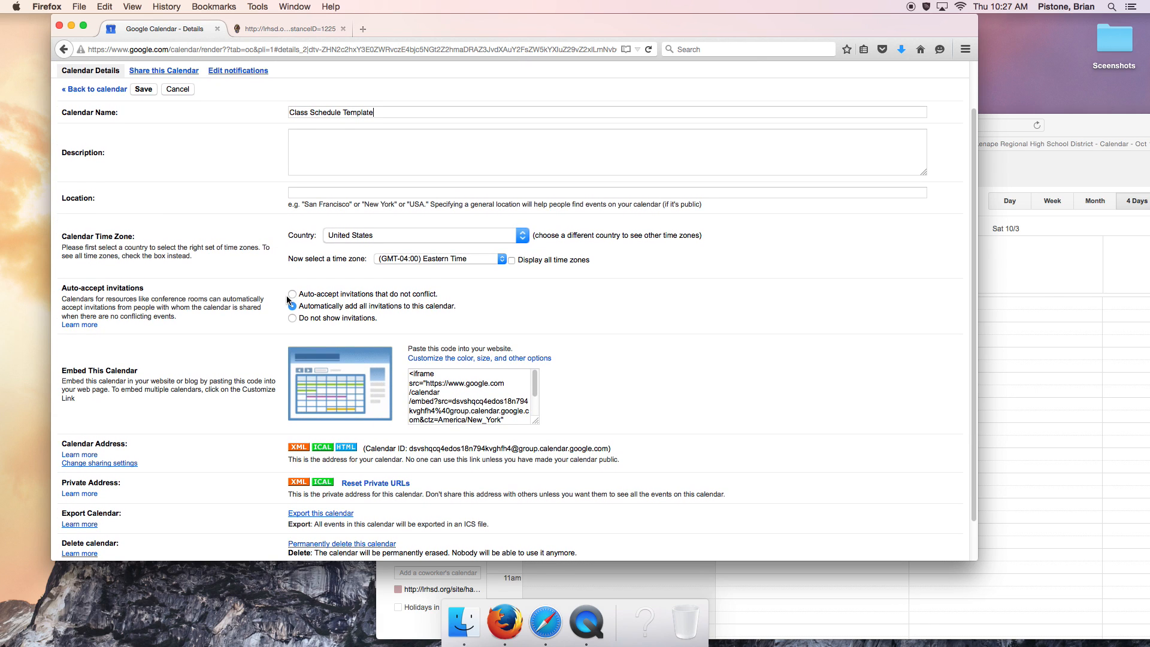
{"action": "scroll", "coordinate": [286, 298], "scroll_direction": "down", "scroll_amount": 1}
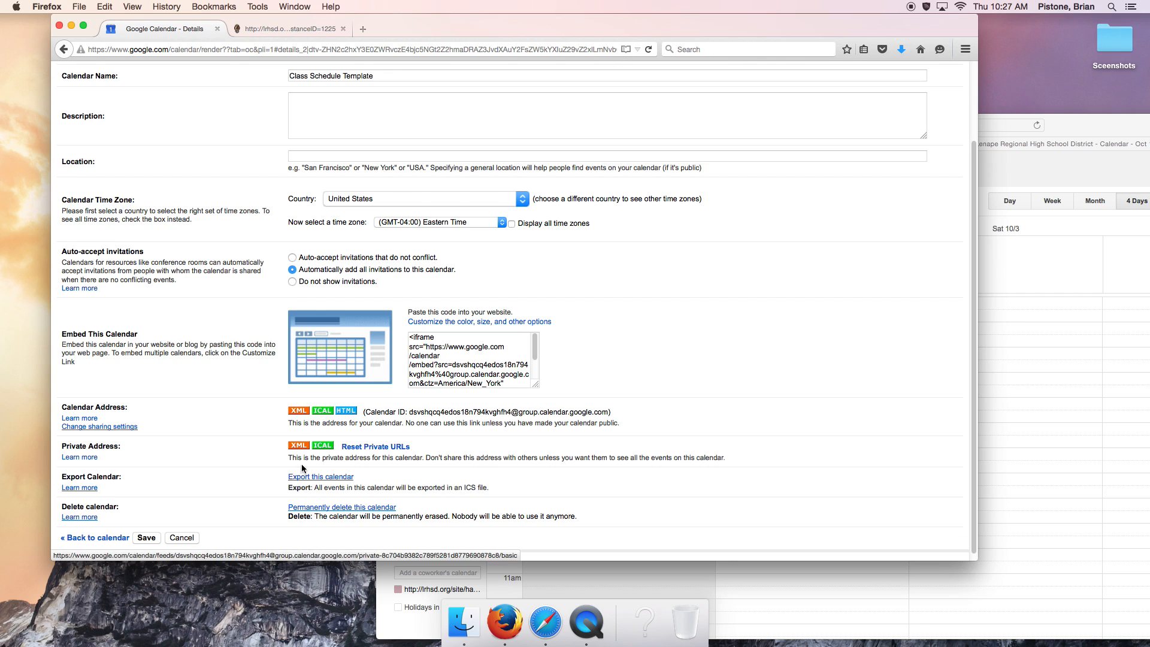
{"action": "left_click", "coordinate": [321, 478]}
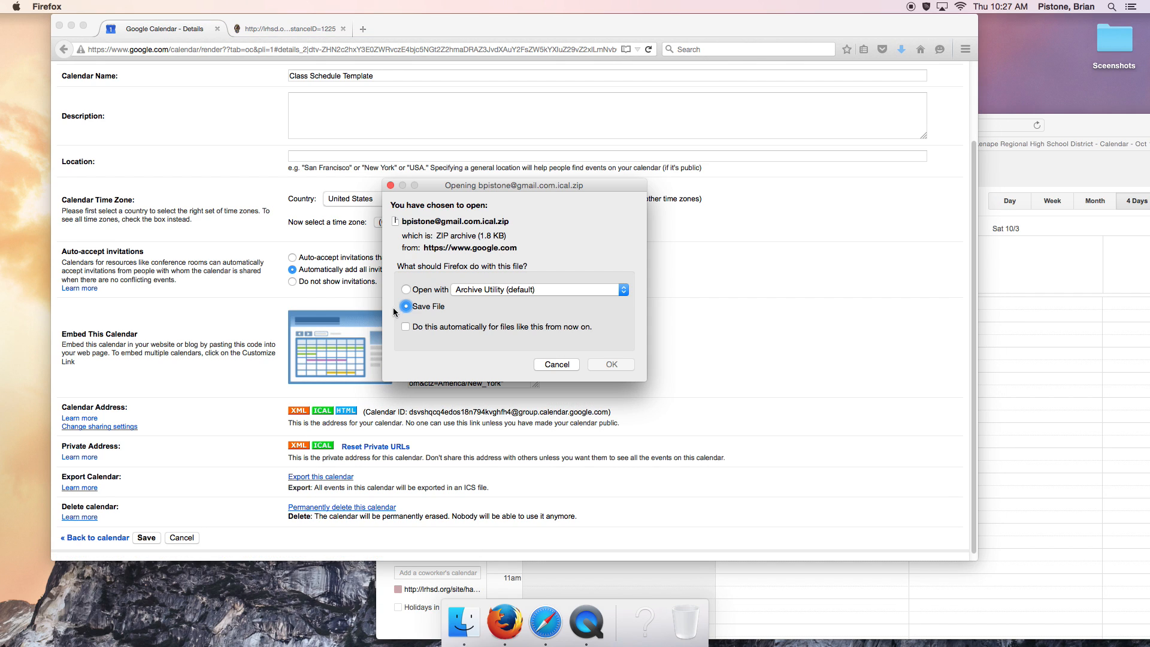
{"action": "left_click", "coordinate": [604, 364]}
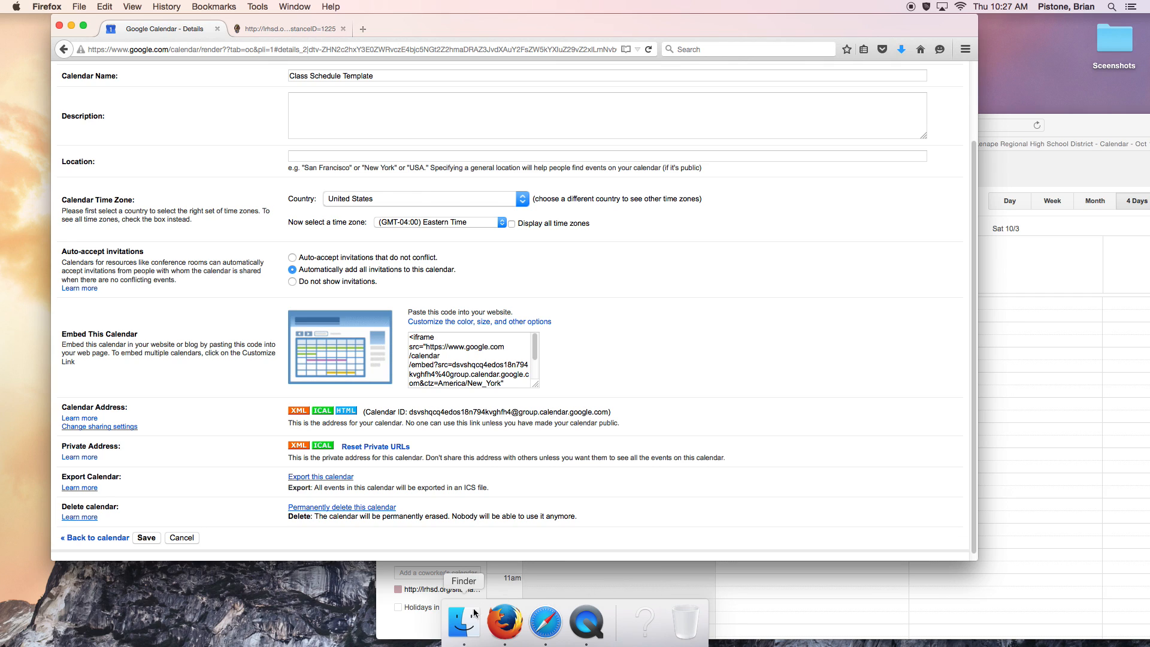
Step: Switch to Finder, extract the newest exported calendar ZIP archive in Downloads, and return to Firefox
{"action": "left_click", "coordinate": [462, 626]}
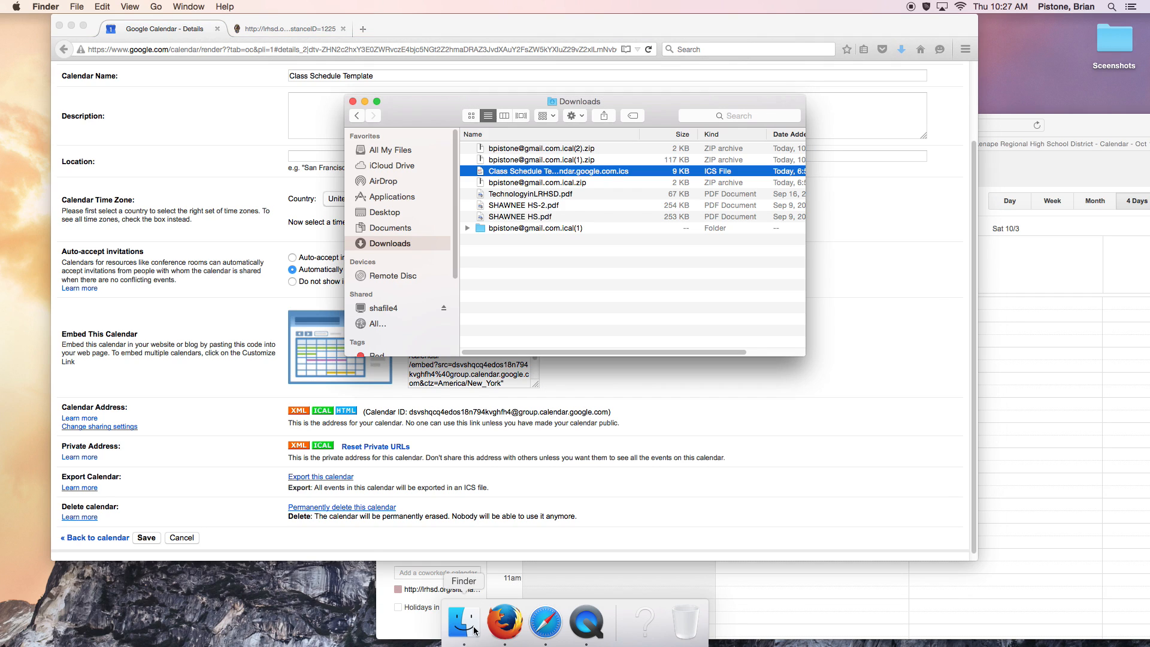
{"action": "double_click", "coordinate": [537, 149]}
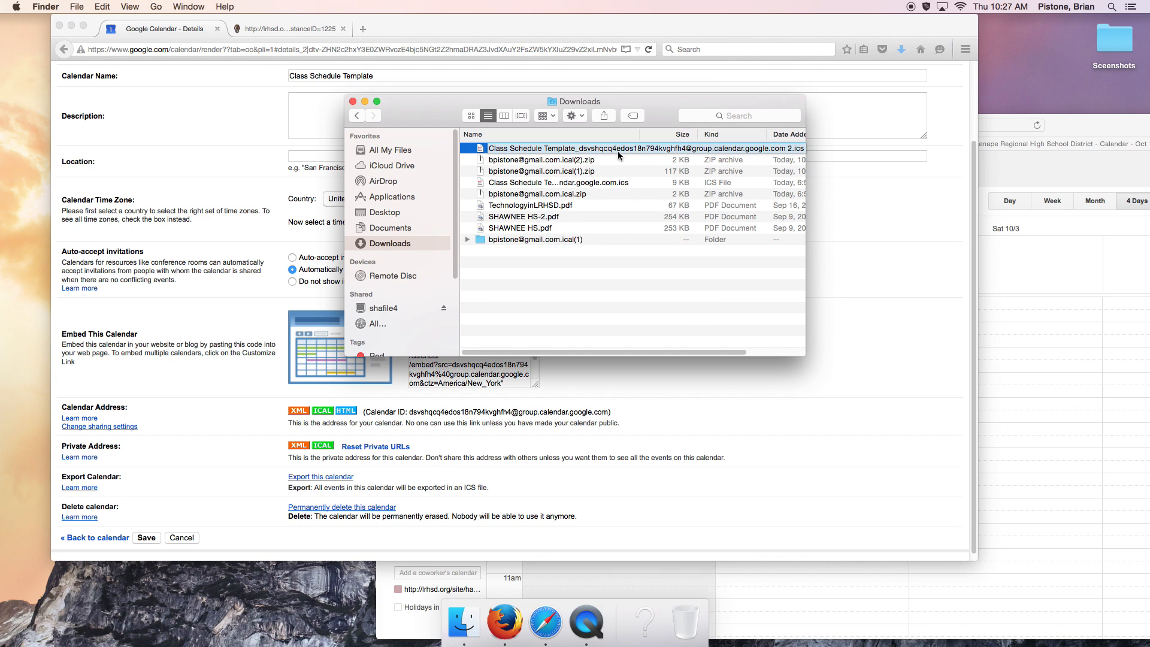
{"action": "left_click", "coordinate": [484, 150]}
{"action": "left_click", "coordinate": [299, 160]}
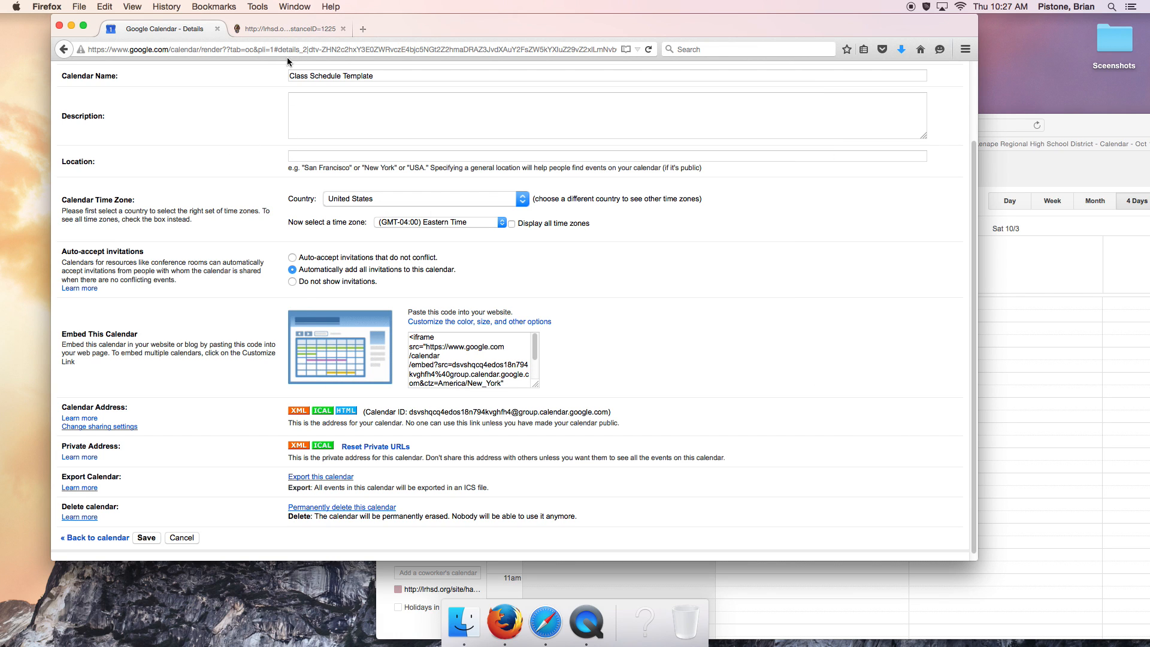
Step: Switch to the district Google Calendar in Safari and open the settings for its My calendars list
{"action": "left_click", "coordinate": [1029, 182]}
{"action": "left_click_drag", "start_coordinate": [561, 126], "coordinate": [243, 27]}
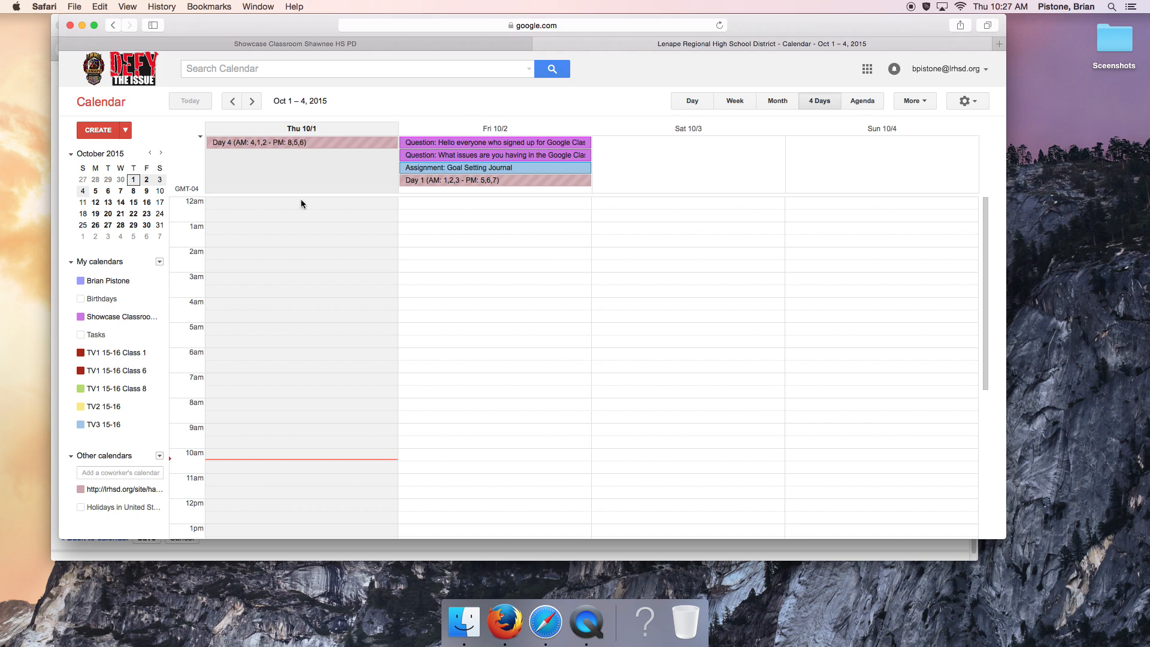
{"action": "left_click", "coordinate": [160, 263]}
{"action": "left_click", "coordinate": [149, 262]}
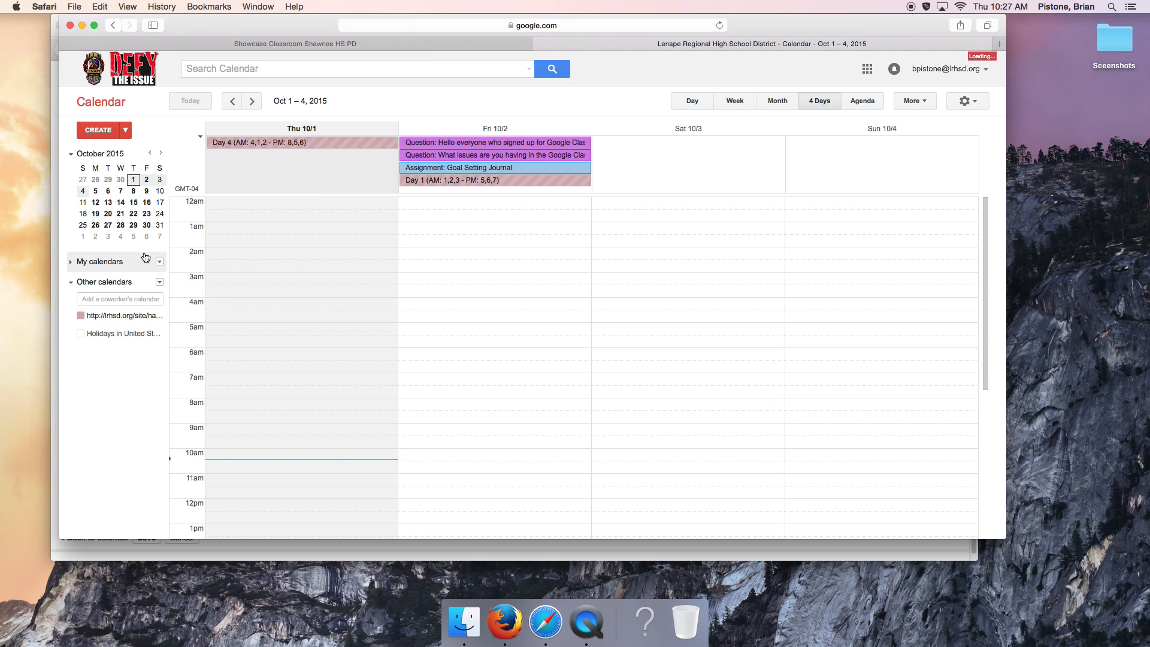
{"action": "left_click", "coordinate": [149, 262]}
{"action": "left_click", "coordinate": [160, 263]}
{"action": "left_click", "coordinate": [184, 293]}
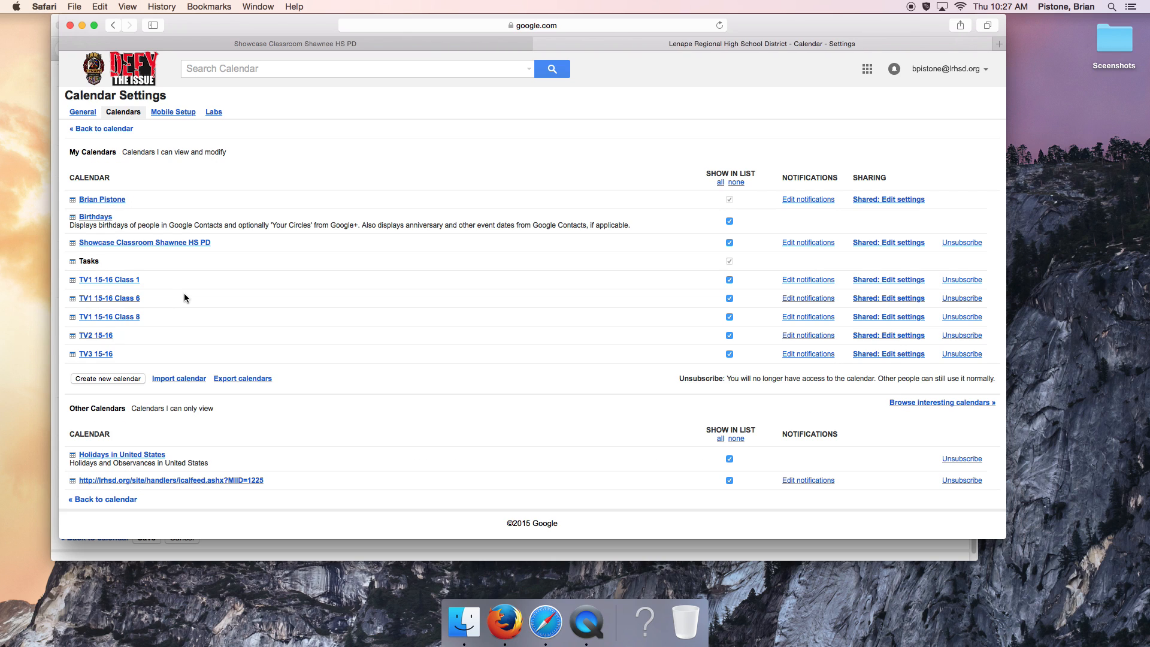
Step: Import the extracted Class Schedule Template "2.ics" file from Downloads into the account owner's main calendar
{"action": "left_click", "coordinate": [177, 380]}
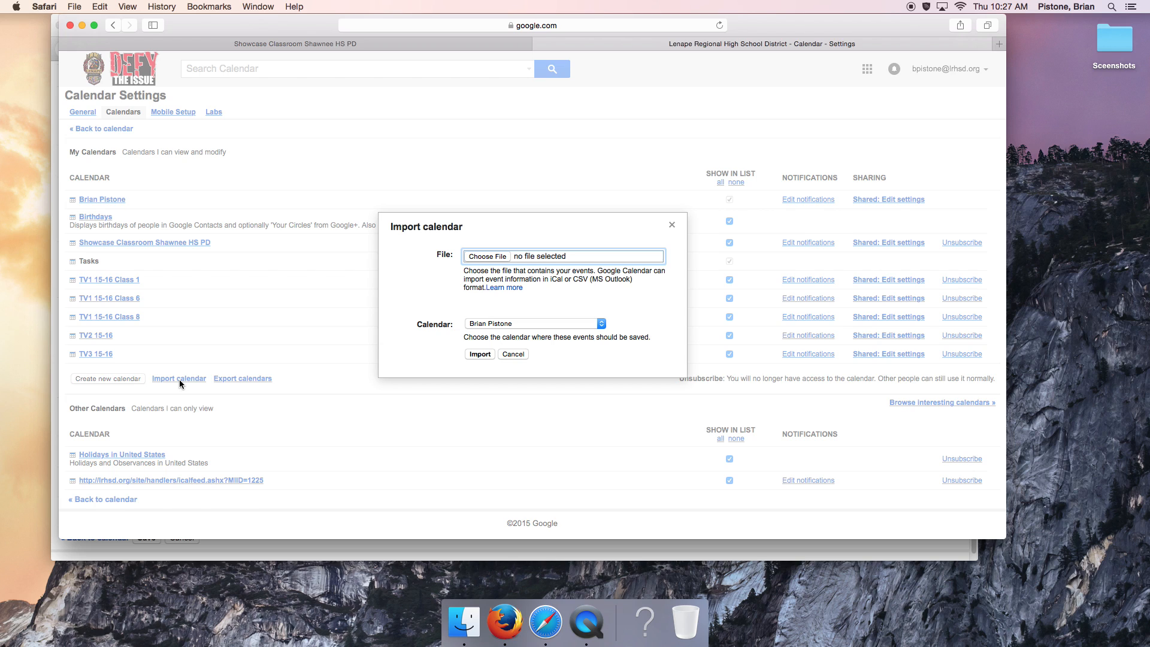
{"action": "left_click", "coordinate": [488, 256]}
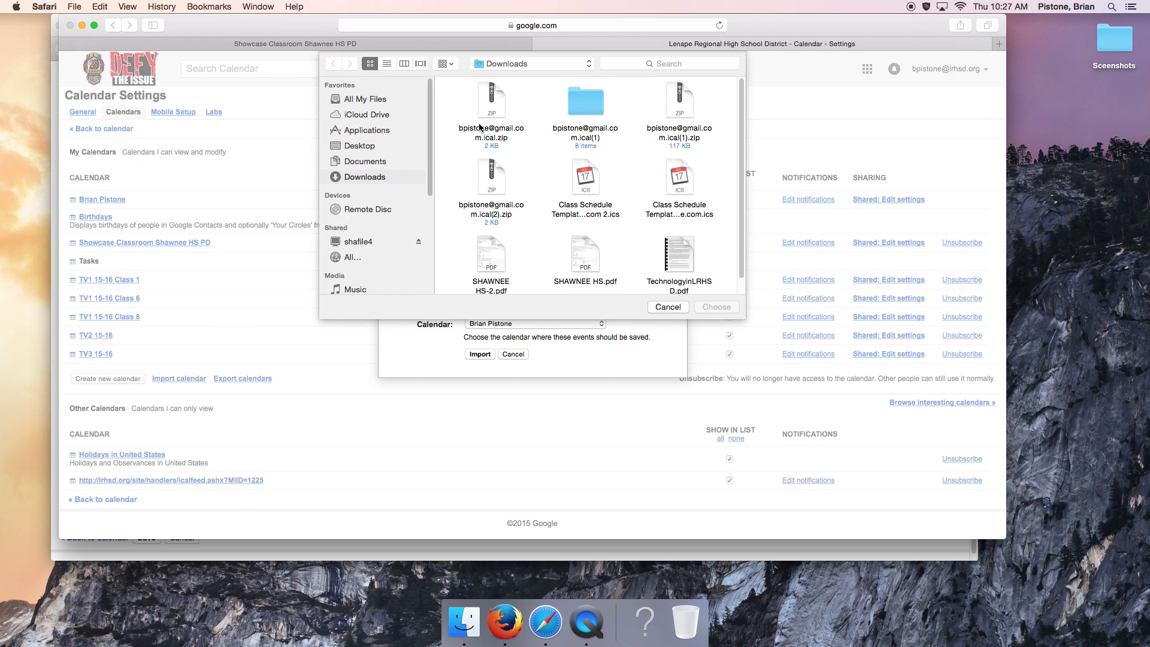
{"action": "left_click", "coordinate": [590, 181]}
{"action": "left_click", "coordinate": [715, 306]}
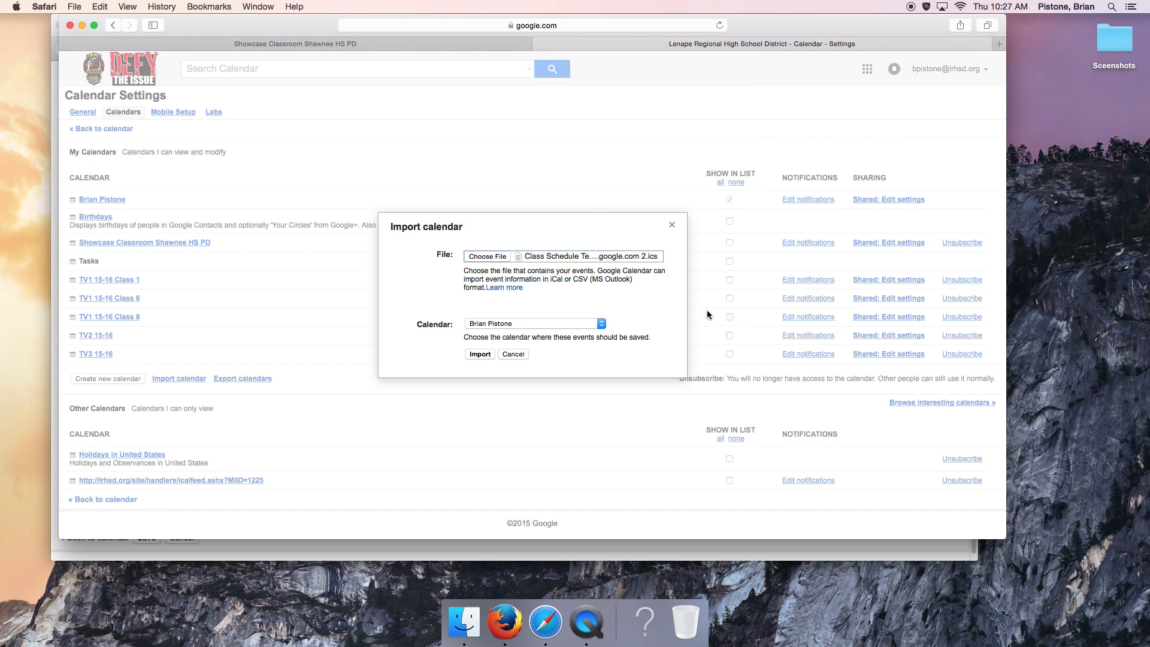
{"action": "left_click", "coordinate": [499, 325]}
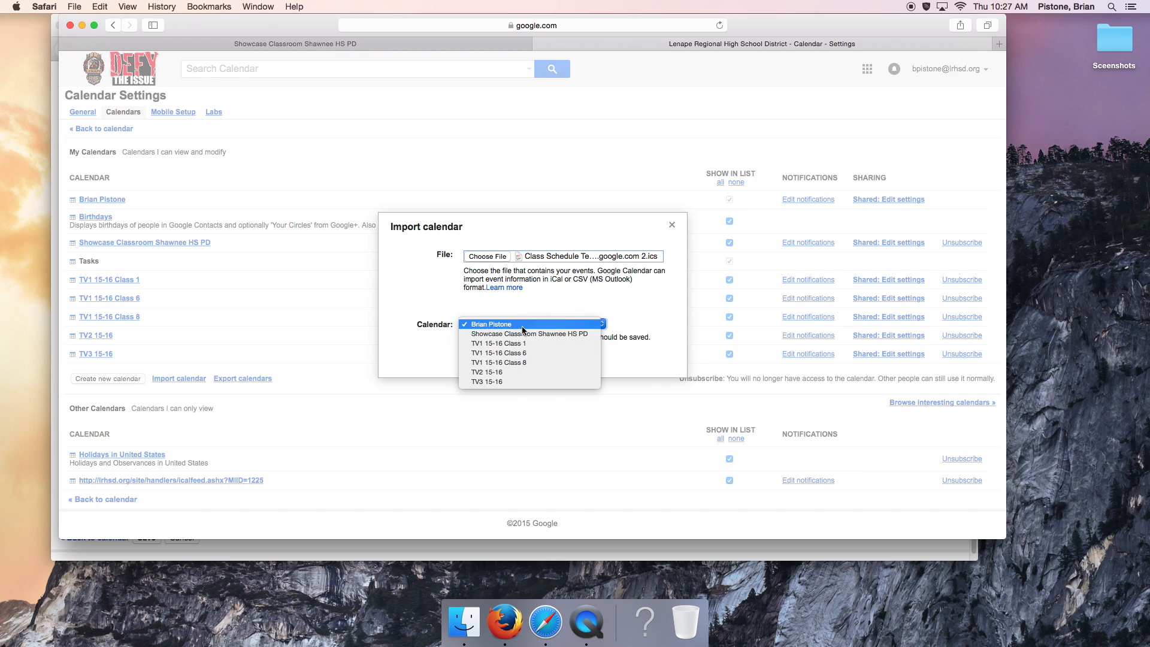
{"action": "left_click", "coordinate": [527, 325]}
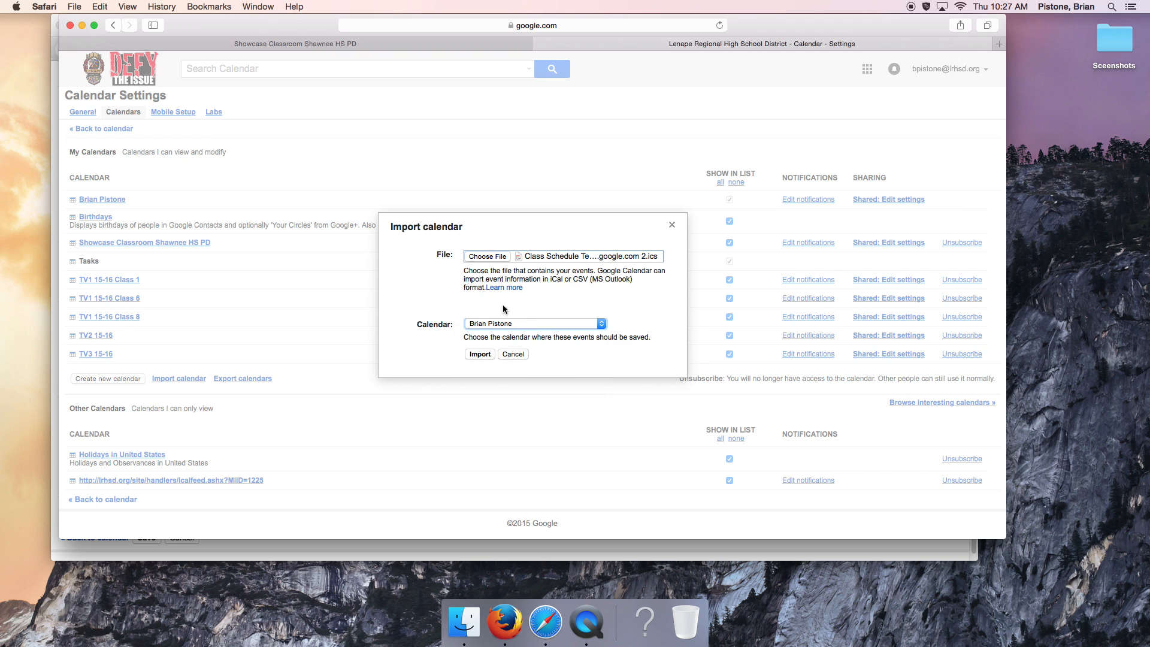
{"action": "left_click", "coordinate": [485, 354]}
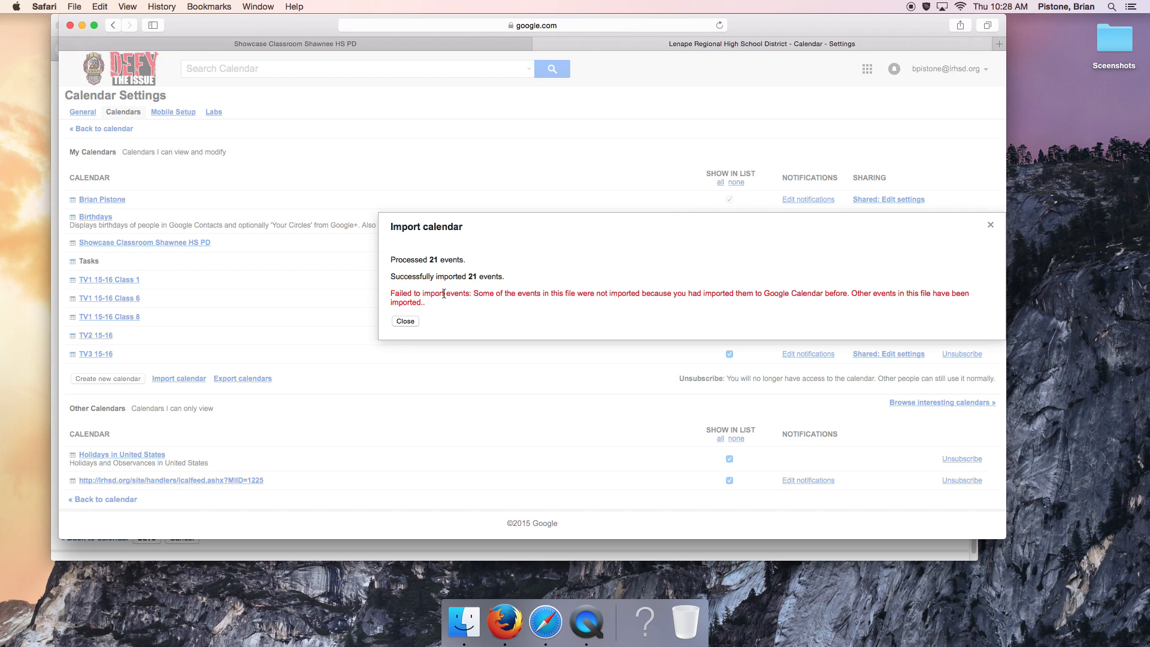
Step: Review the processed and imported event counts and the error text in the import summary, and close it
{"action": "left_click_drag", "start_coordinate": [394, 292], "coordinate": [470, 300]}
{"action": "left_click", "coordinate": [438, 271]}
{"action": "left_click_drag", "start_coordinate": [391, 260], "coordinate": [506, 275]}
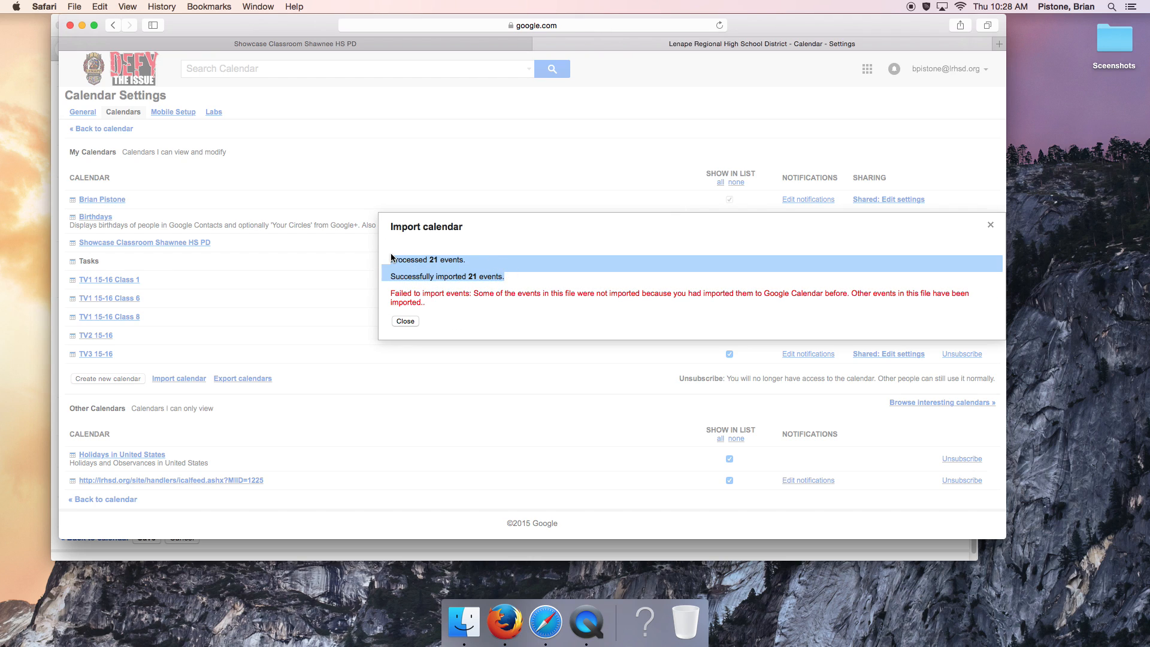
{"action": "left_click_drag", "start_coordinate": [391, 260], "coordinate": [462, 259]}
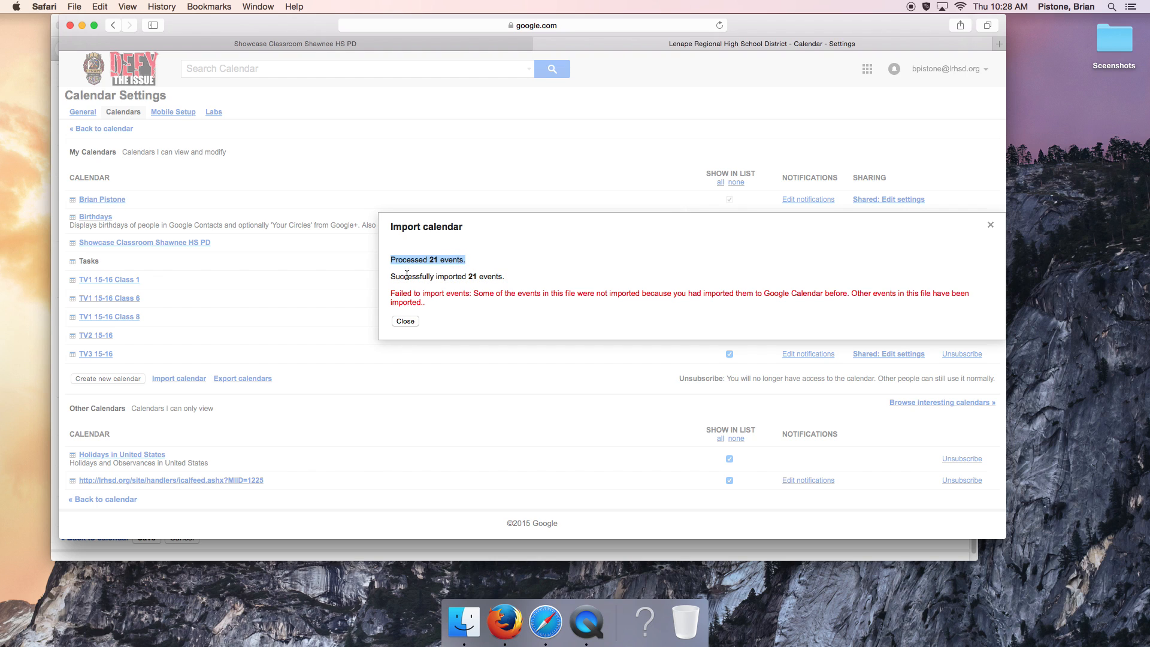
{"action": "left_click_drag", "start_coordinate": [395, 277], "coordinate": [514, 278]}
{"action": "left_click", "coordinate": [506, 286]}
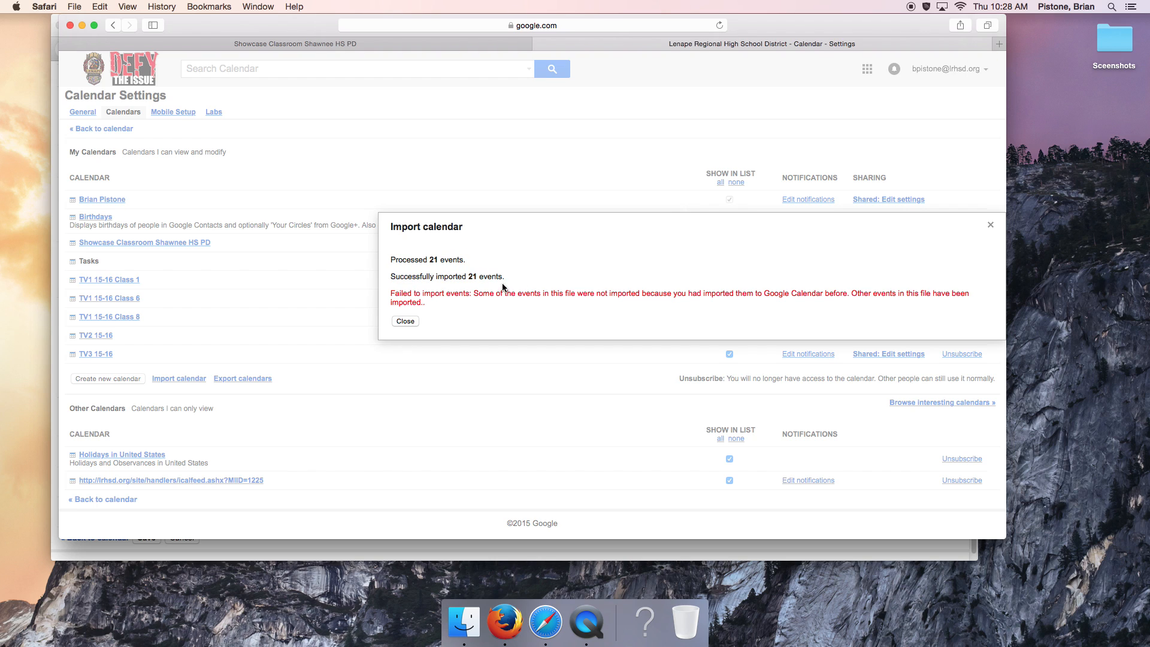
{"action": "left_click", "coordinate": [404, 322]}
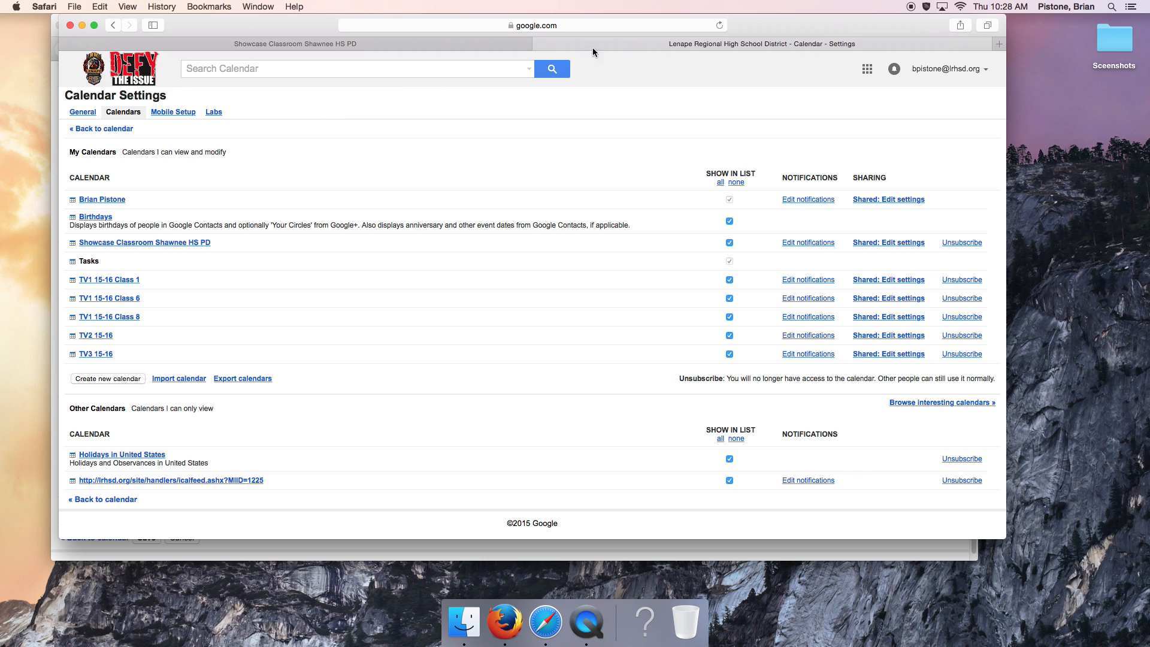
Step: Return to the calendar view and check the description of the October 1 Lunch and Learn event without editing it
{"action": "left_click", "coordinate": [99, 129]}
{"action": "scroll", "coordinate": [467, 387], "scroll_direction": "down", "scroll_amount": 5}
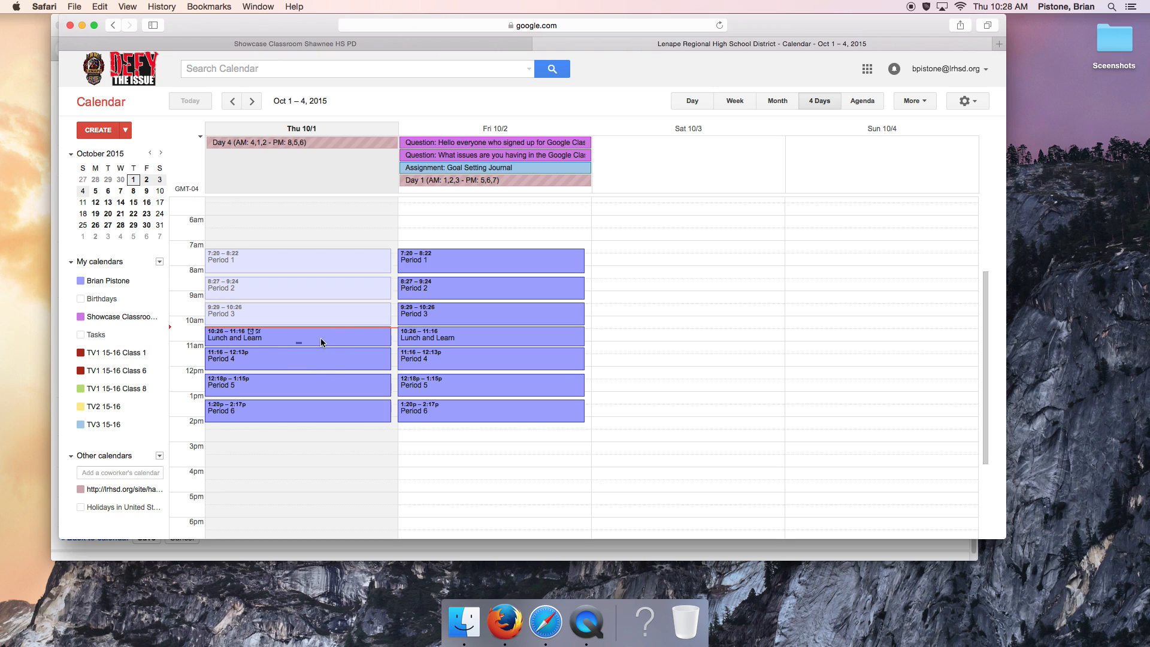
{"action": "left_click", "coordinate": [251, 339]}
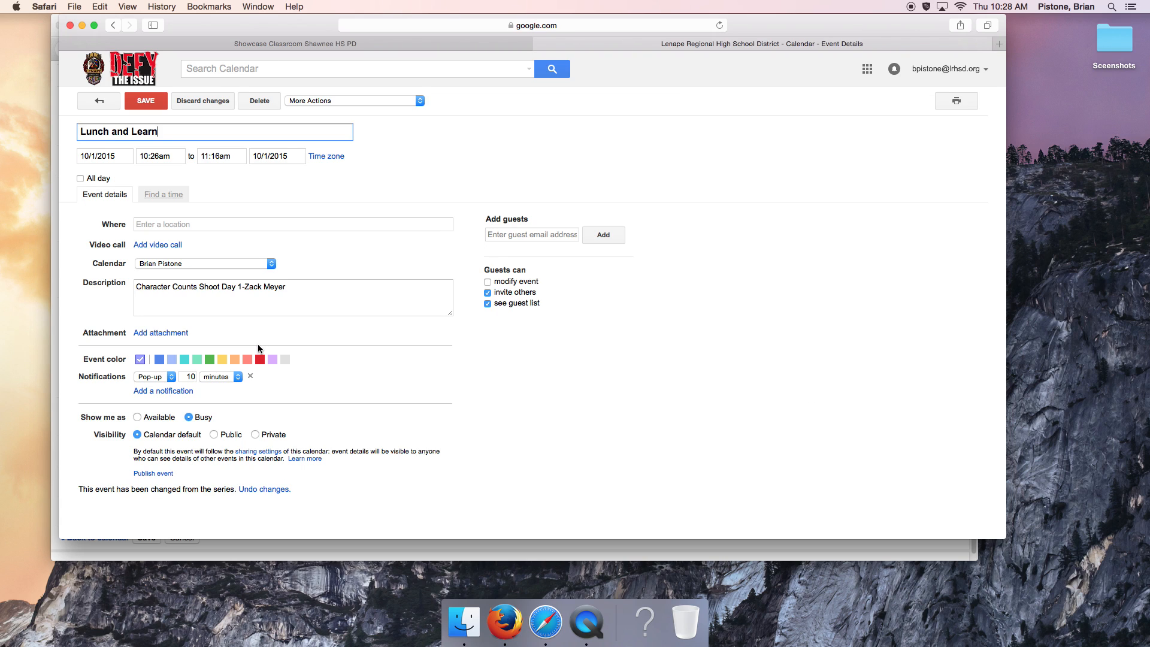
{"action": "left_click", "coordinate": [185, 301]}
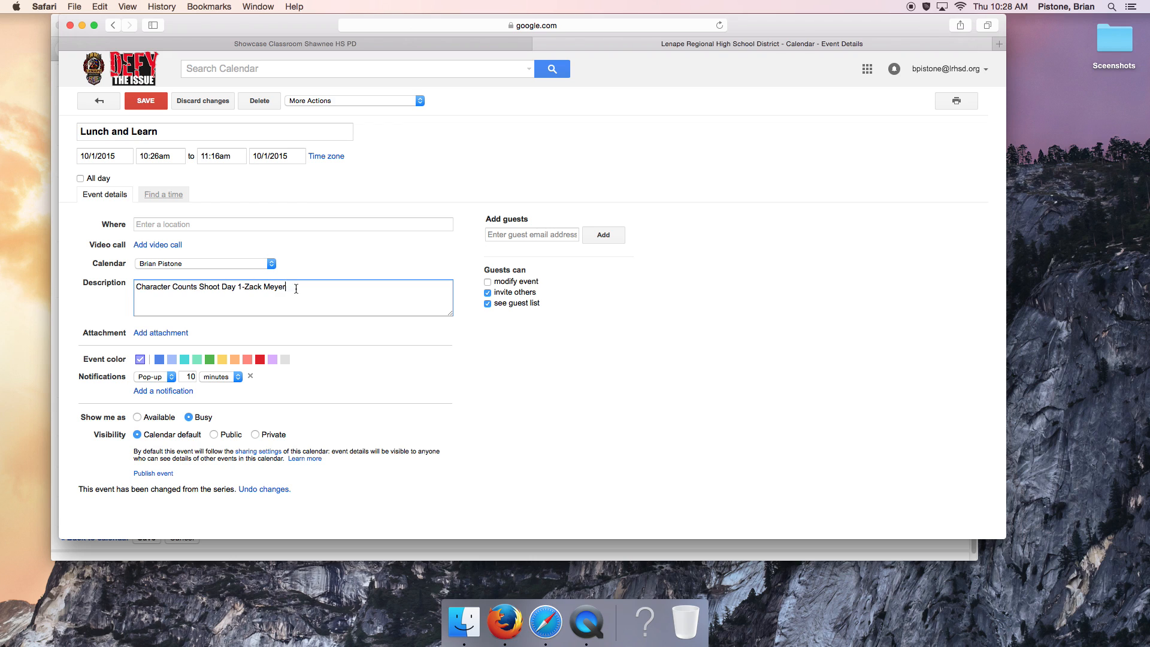
{"action": "left_click", "coordinate": [85, 107]}
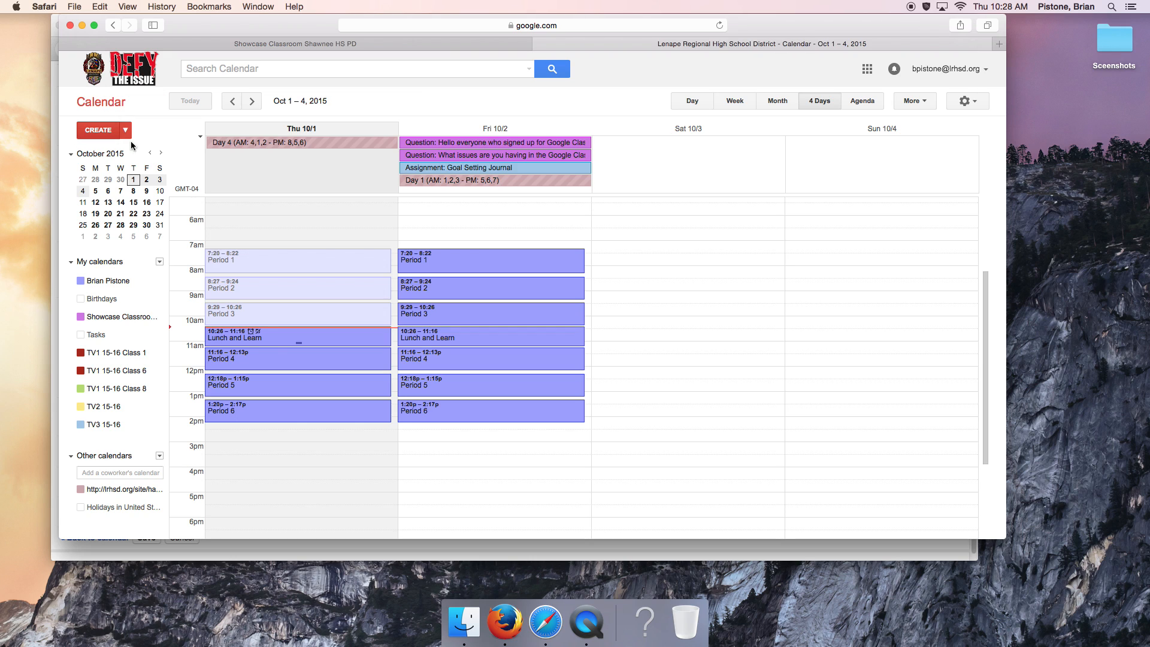
Step: Open the October 1 Period 4 event's details, examine its empty description field, and go back to the calendar
{"action": "left_click", "coordinate": [271, 362]}
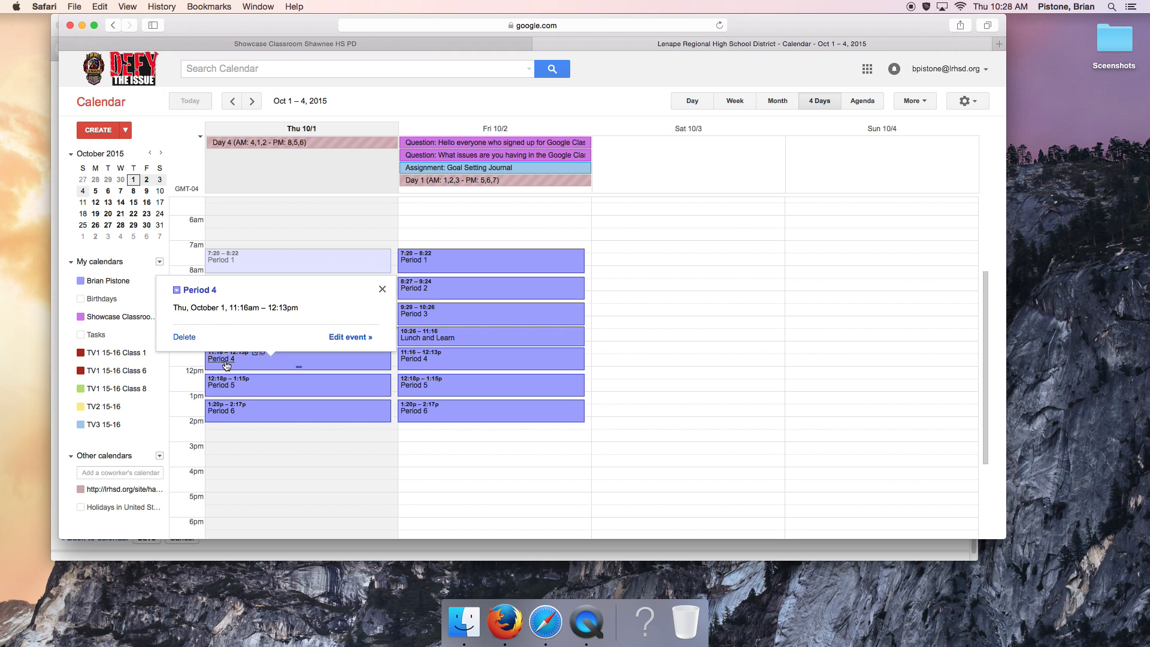
{"action": "left_click", "coordinate": [342, 338]}
{"action": "left_click", "coordinate": [160, 295]}
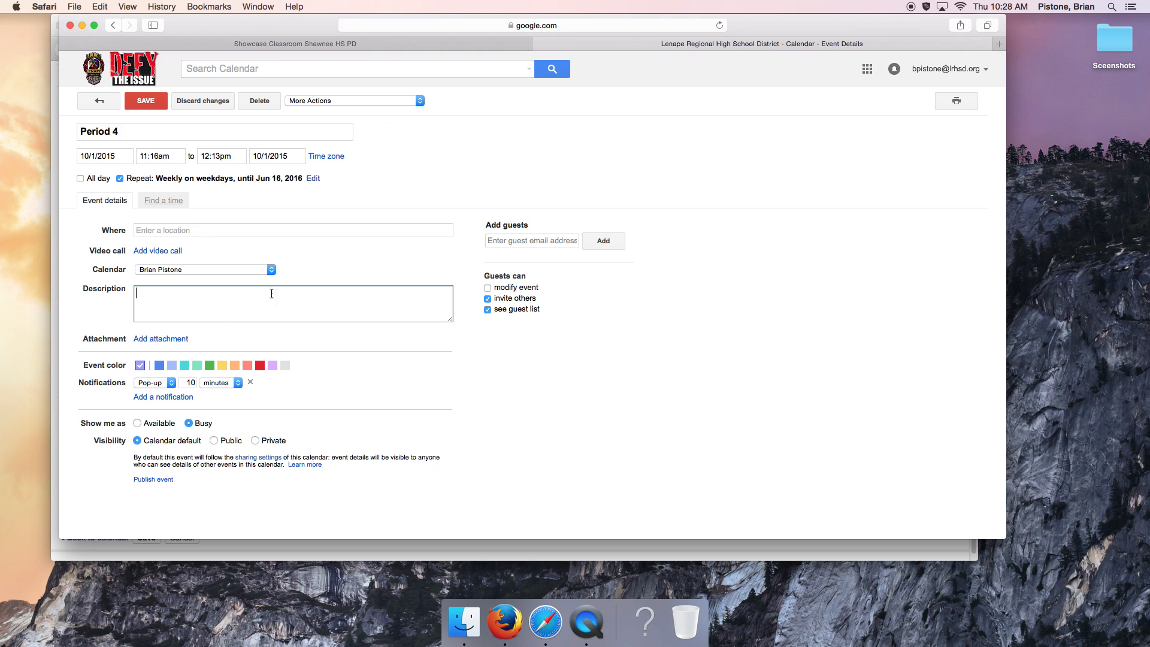
{"action": "left_click", "coordinate": [97, 103]}
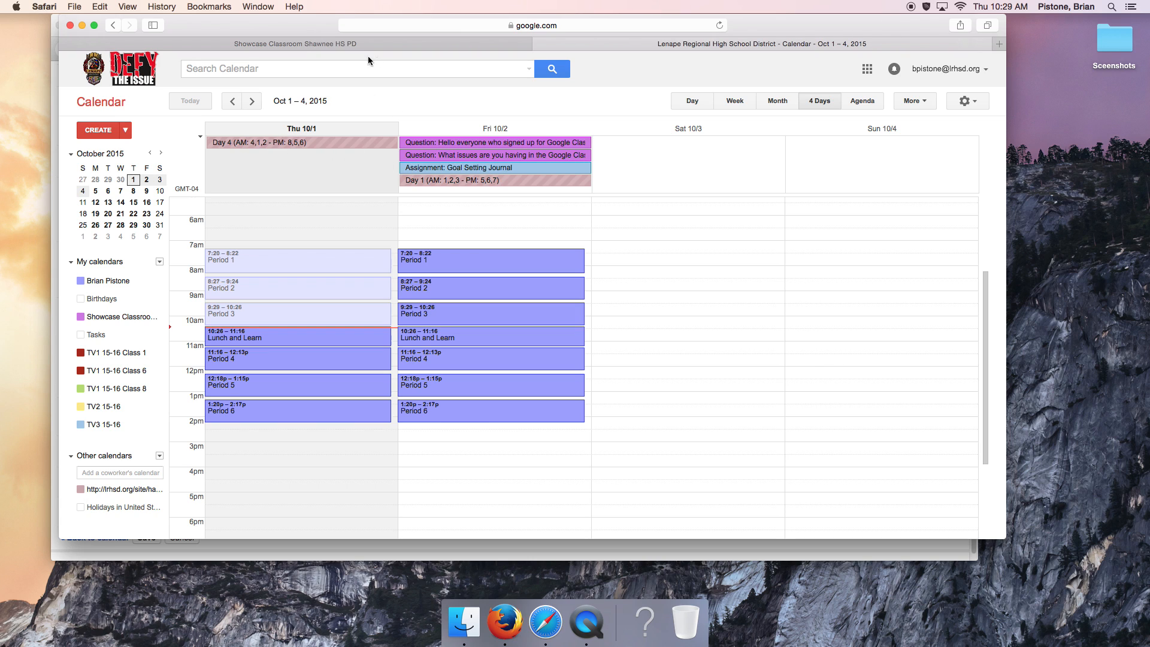
Step: Move the Safari window aside, view the district's iCal Feed page in Firefox, and return to the calendar in Safari
{"action": "left_click_drag", "start_coordinate": [252, 27], "coordinate": [274, 114]}
{"action": "left_click", "coordinate": [278, 33]}
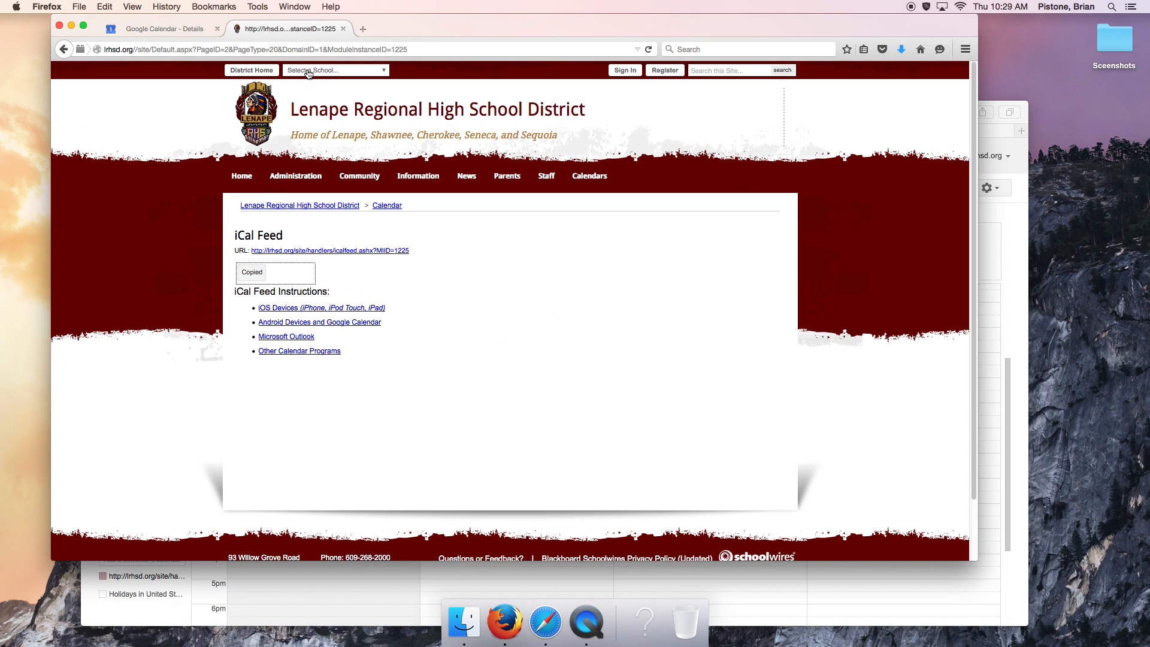
{"action": "left_click", "coordinate": [1001, 143]}
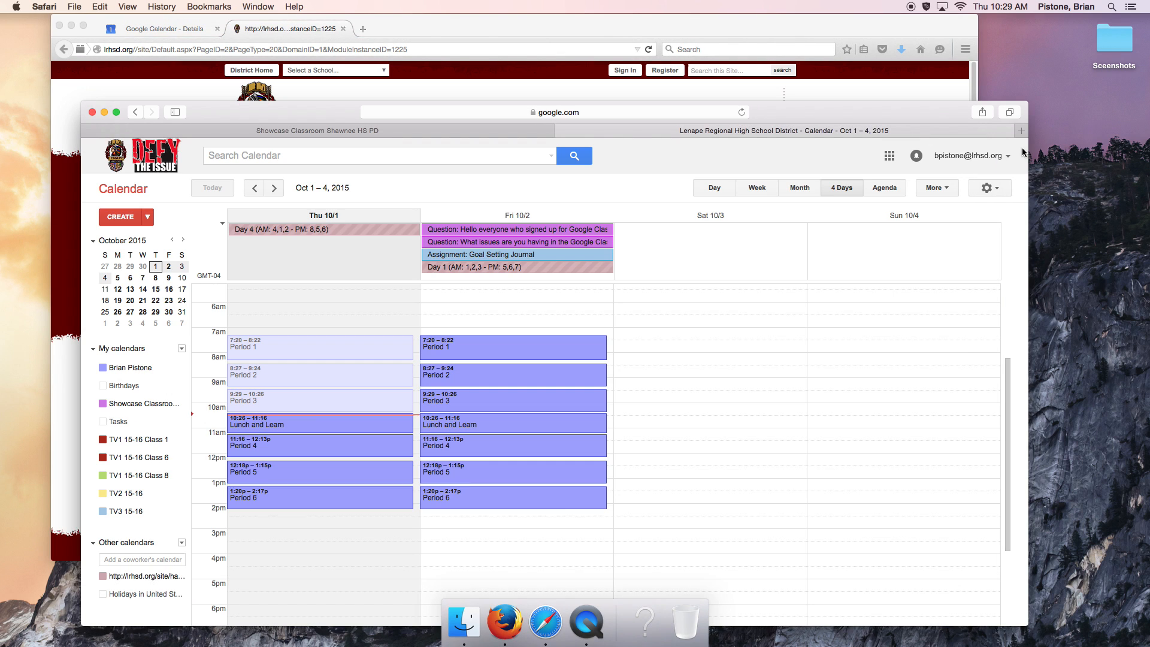